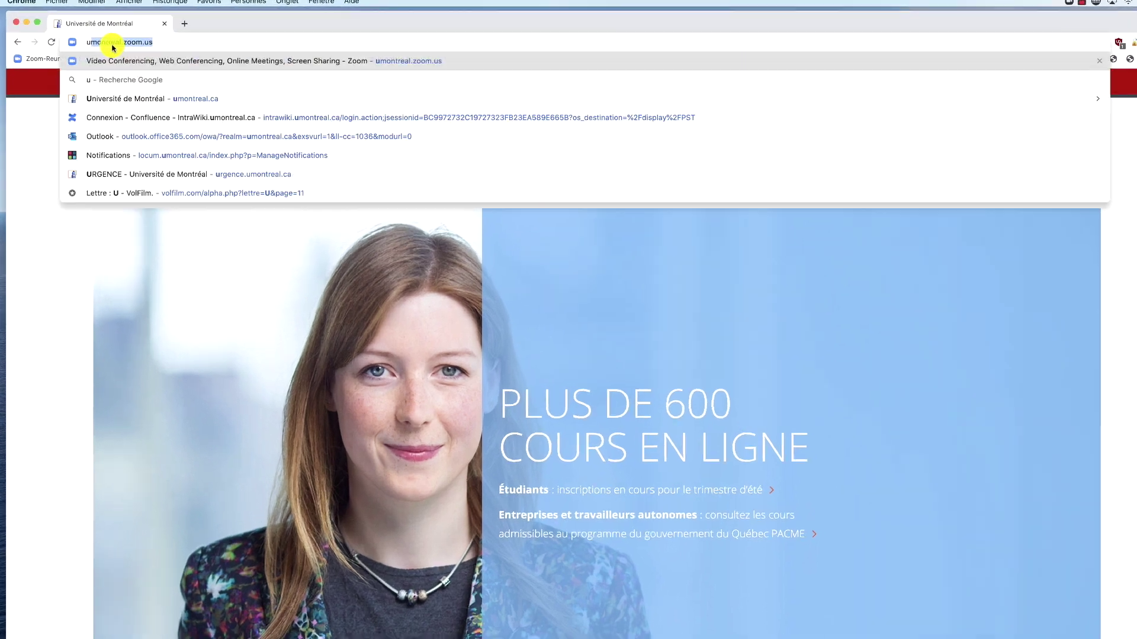
- Load umontreal.zoom.us in Chrome to reach the Université de Montréal Zoom portal
type(".")
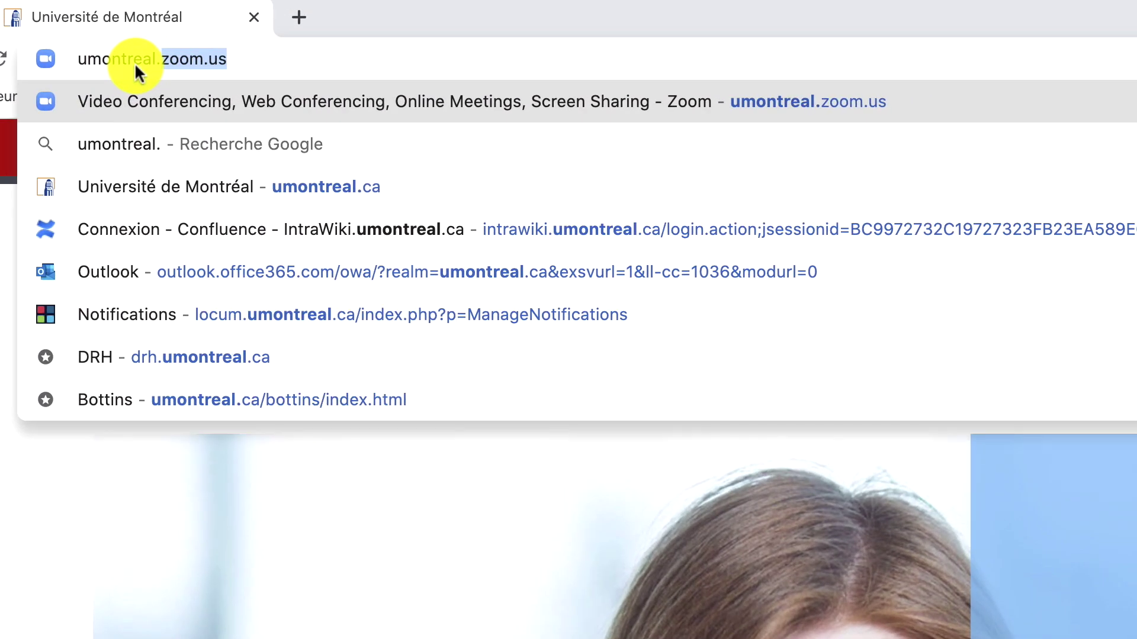
type("zoom.us")
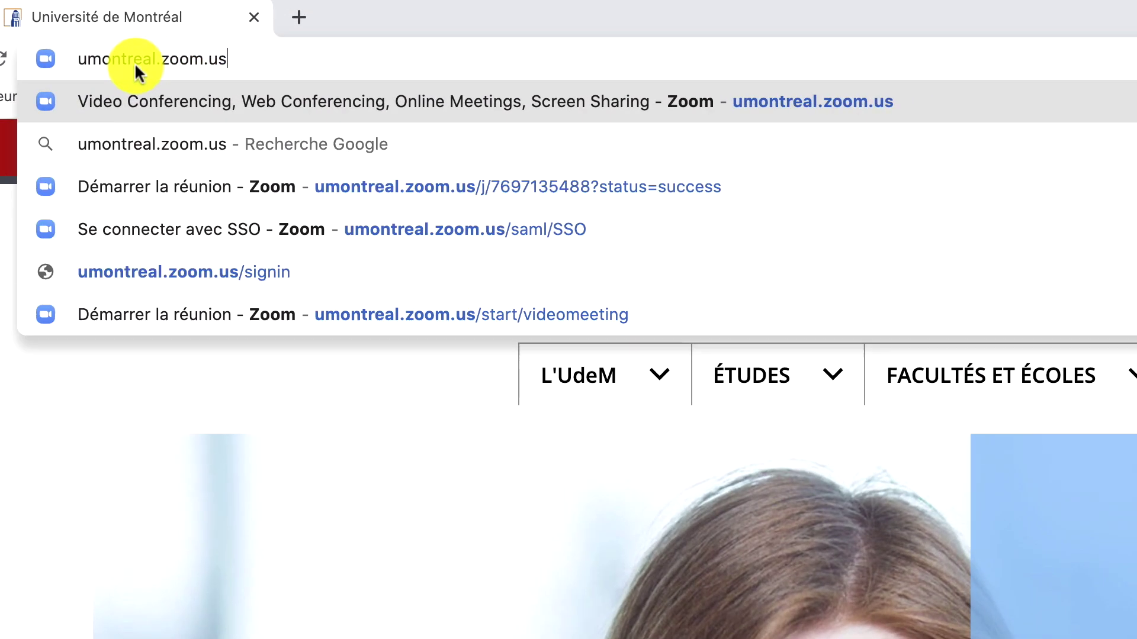
key("Return")
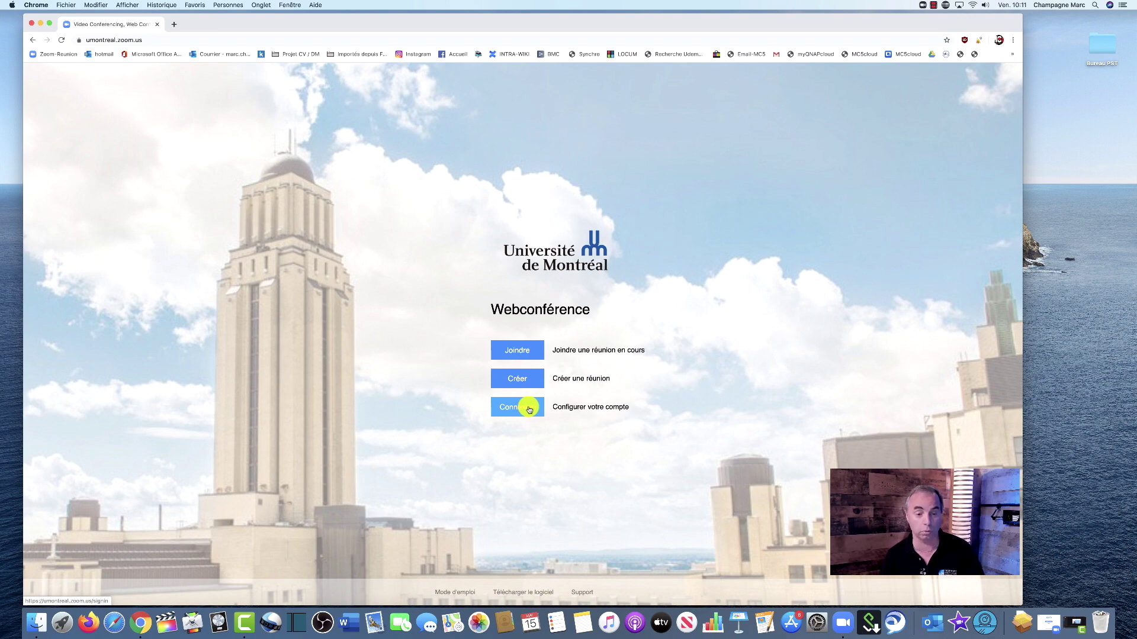
- Sign in via Connexion with the university access code and UNIP password
left_click(529, 409)
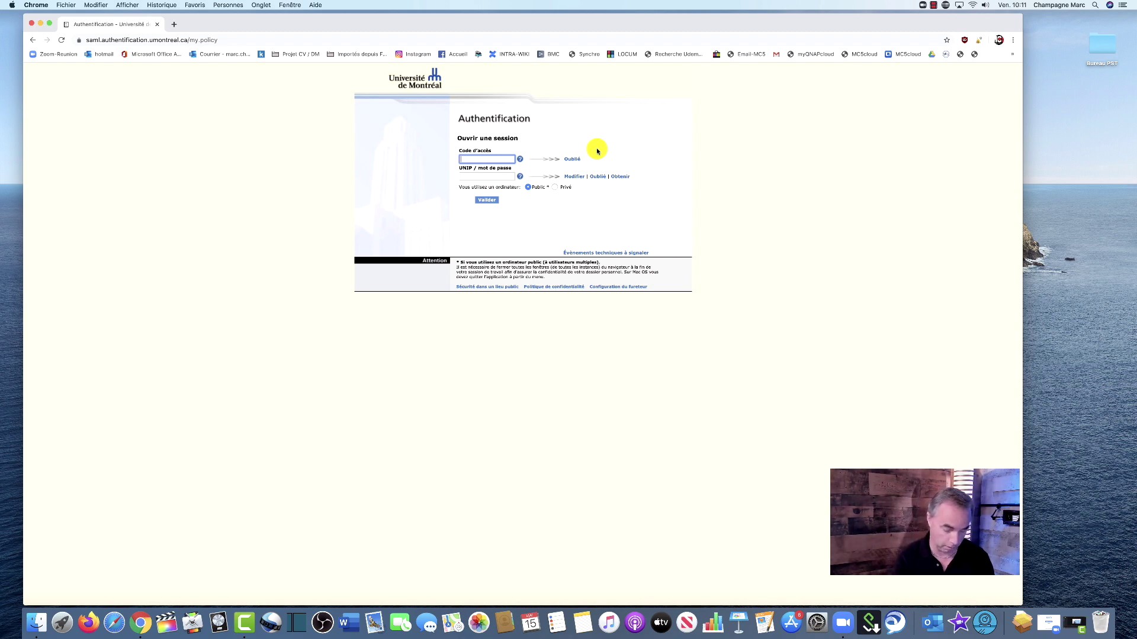
type("c")
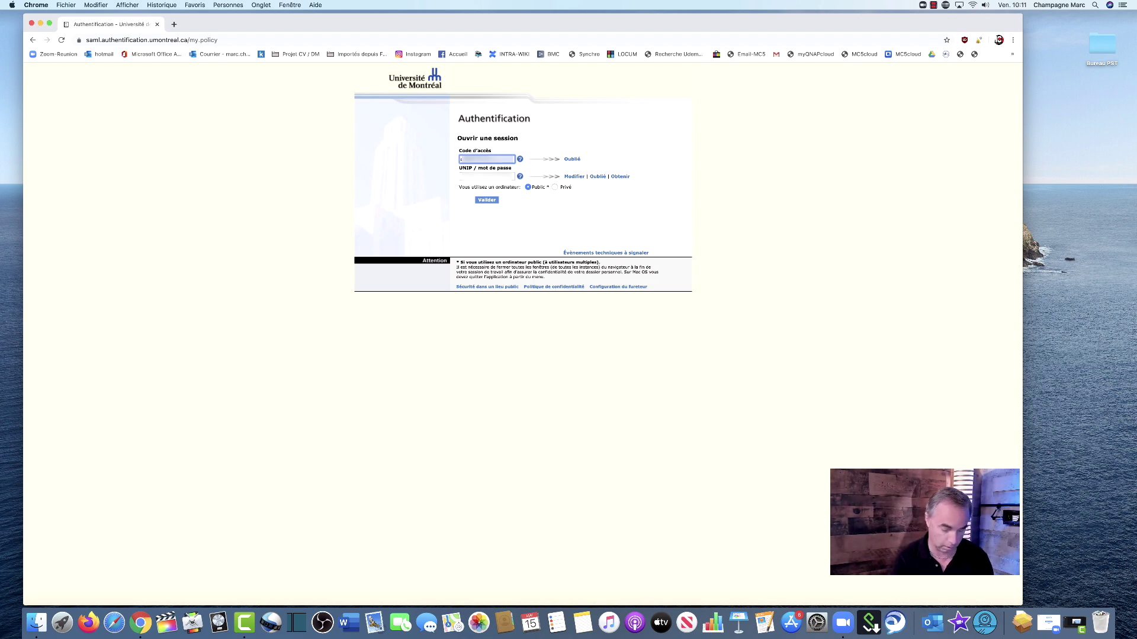
left_click(476, 175)
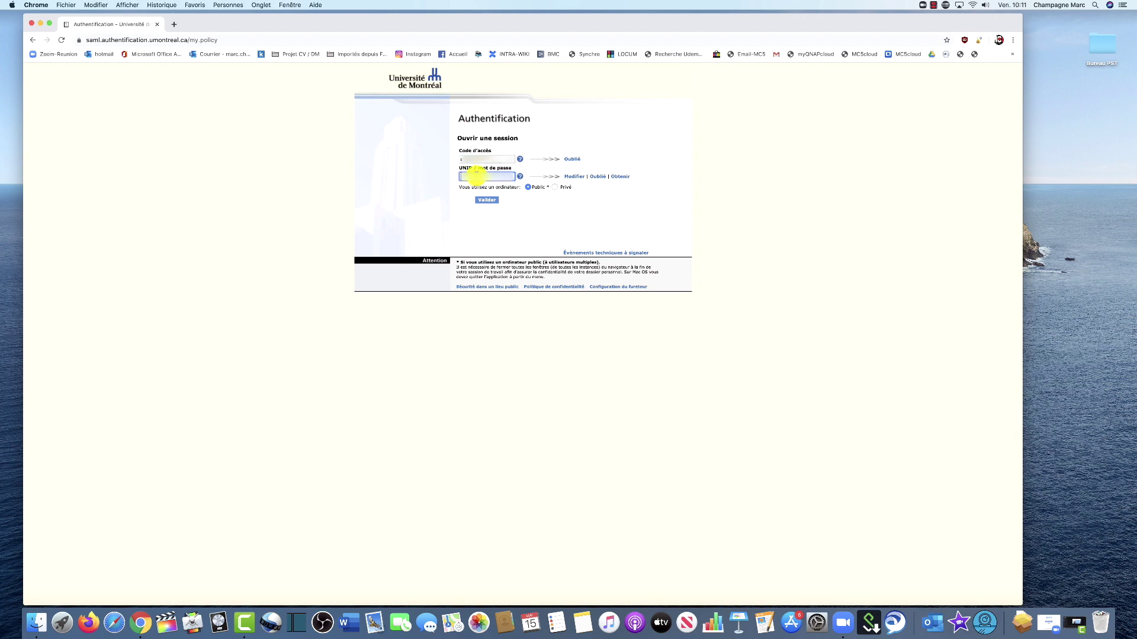
type("•")
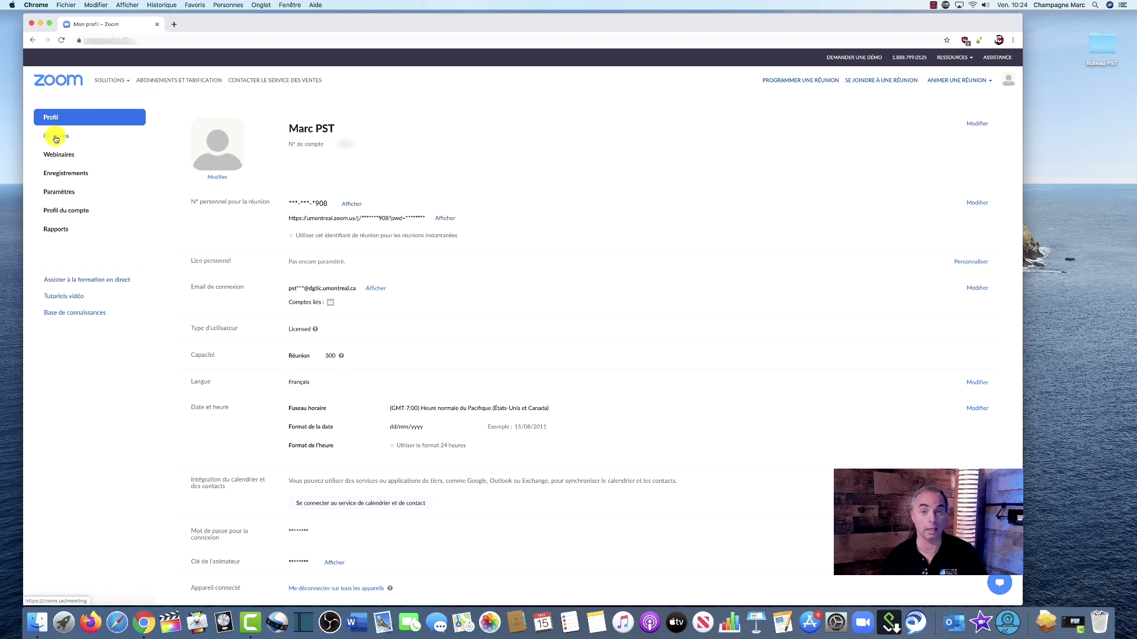
- Start scheduling a new meeting from Réunions with the subject 'rencontre amis'
left_click(56, 138)
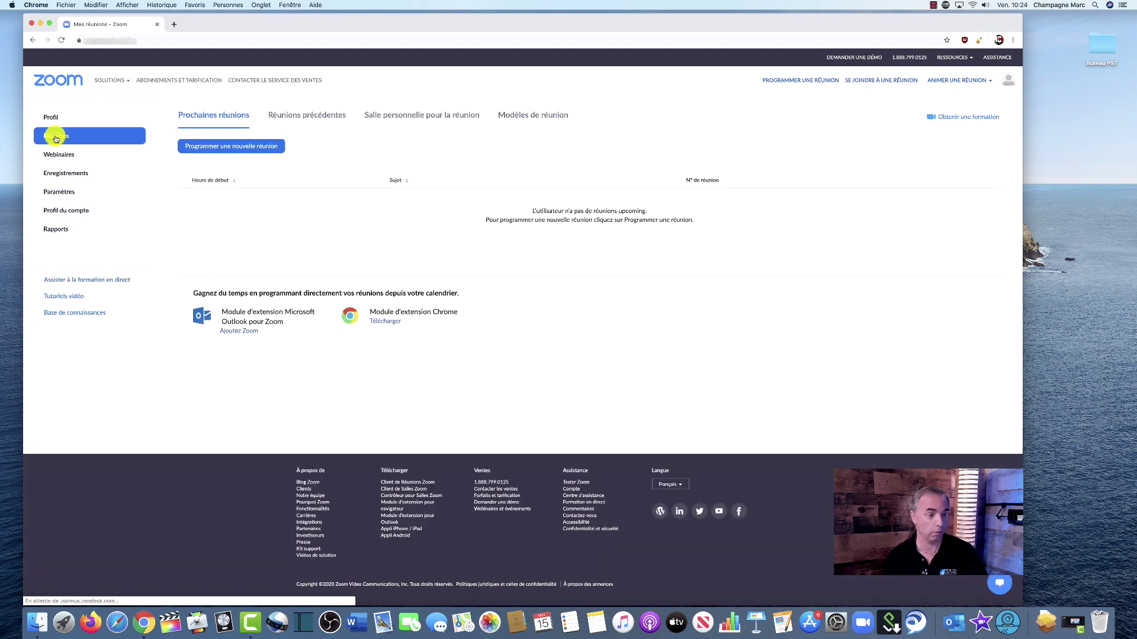
left_click(253, 146)
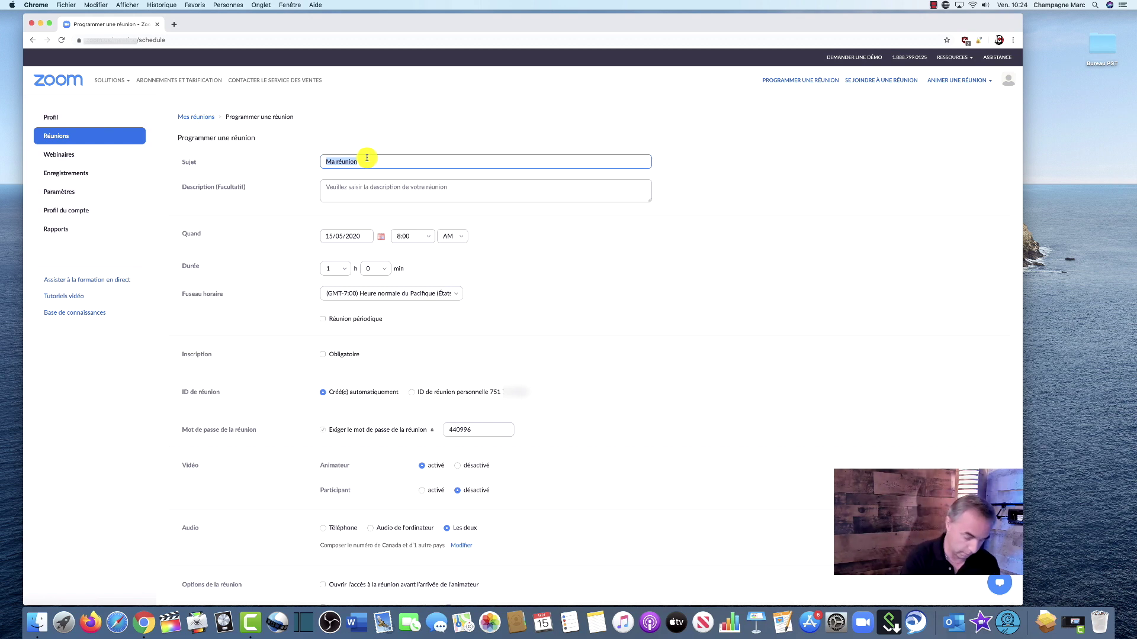
type("rencontre ")
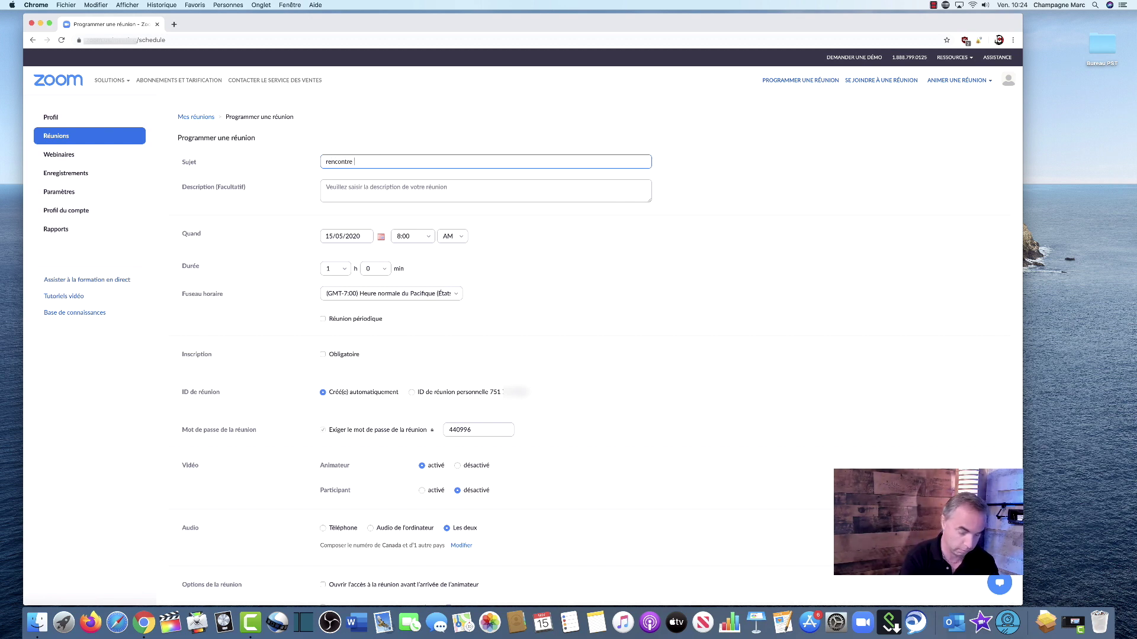
type("amis")
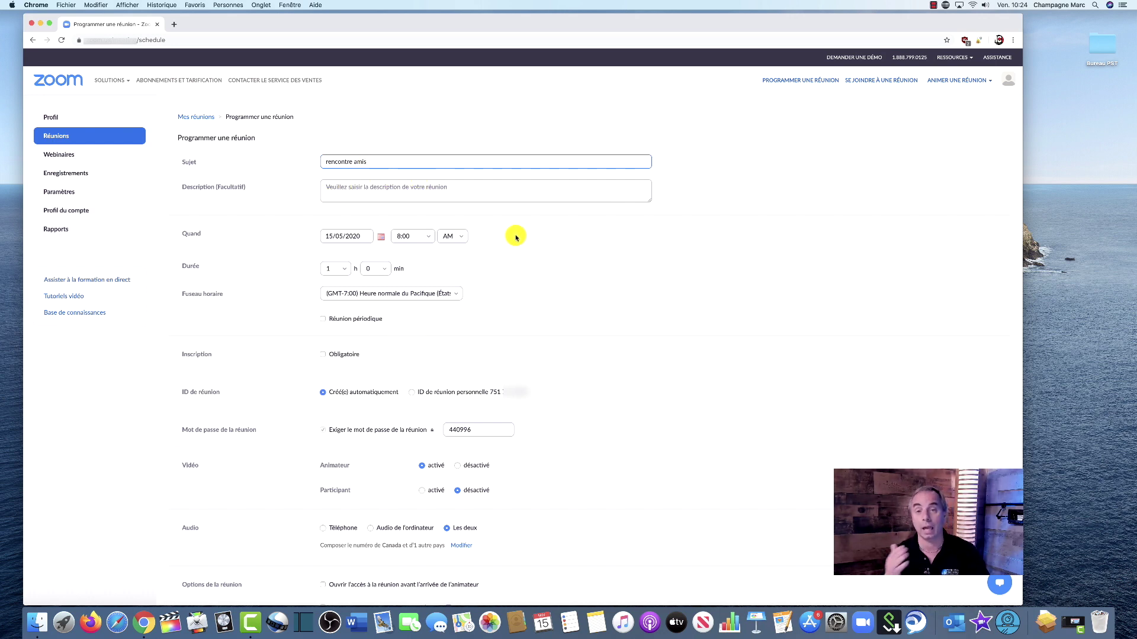
- Set the meeting start time to 2:30 PM and its duration to 2 hours
left_click(429, 237)
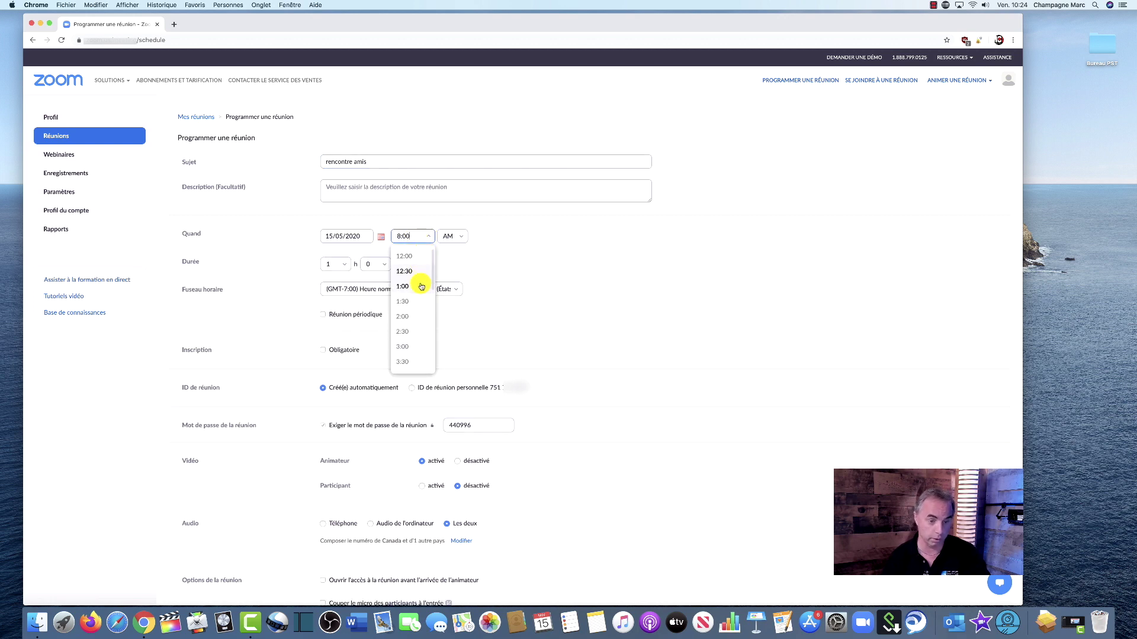
left_click(414, 331)
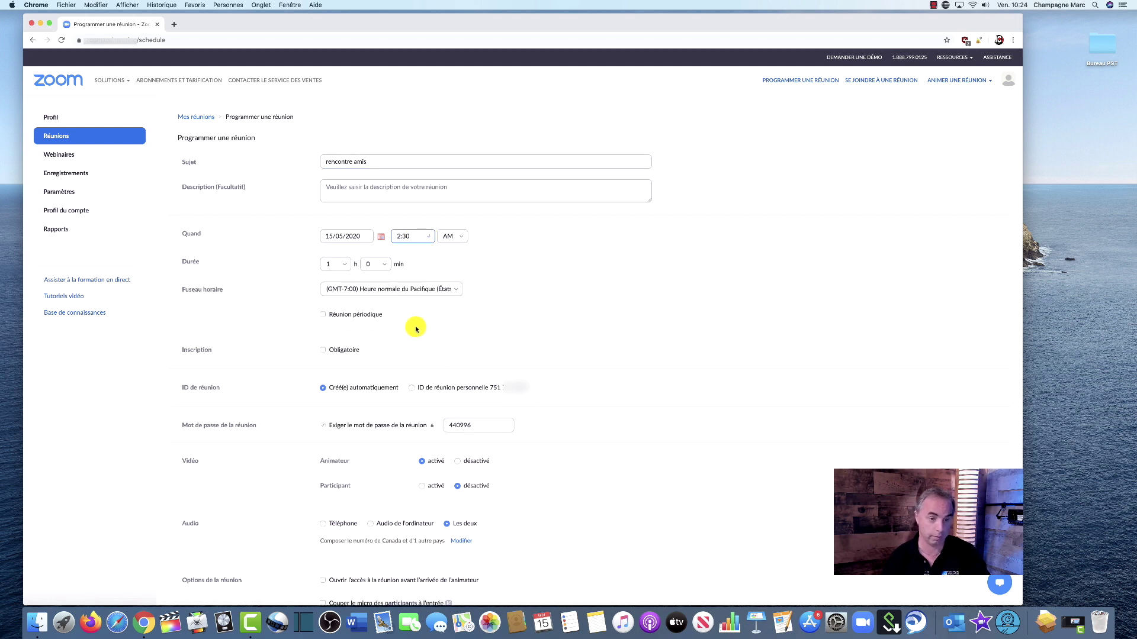
left_click(461, 238)
left_click(450, 271)
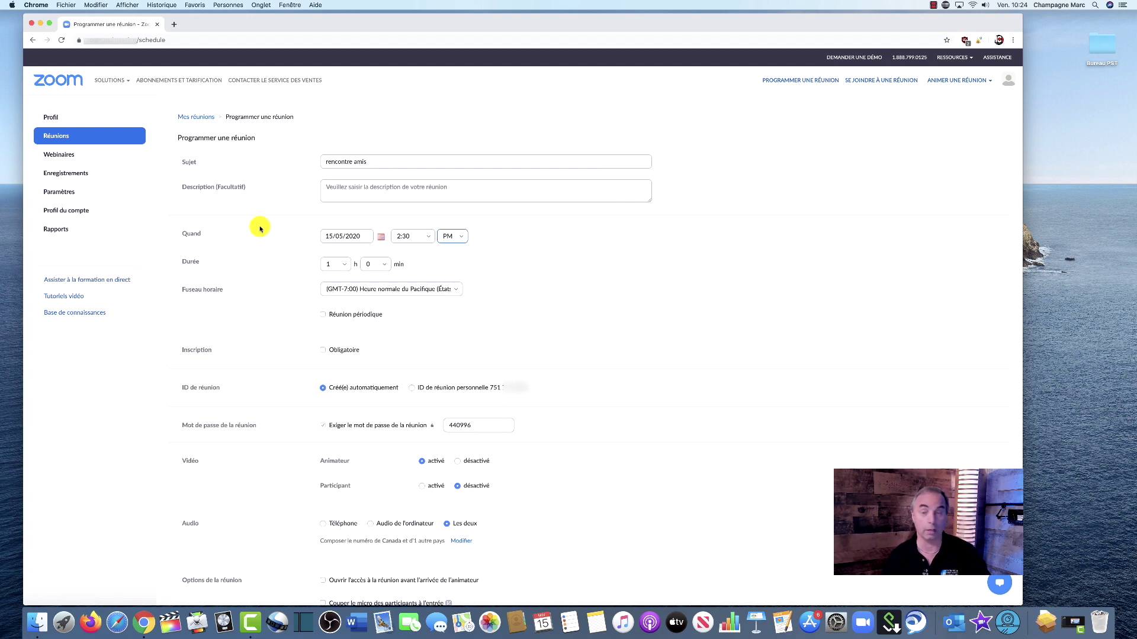
left_click(342, 264)
left_click(331, 314)
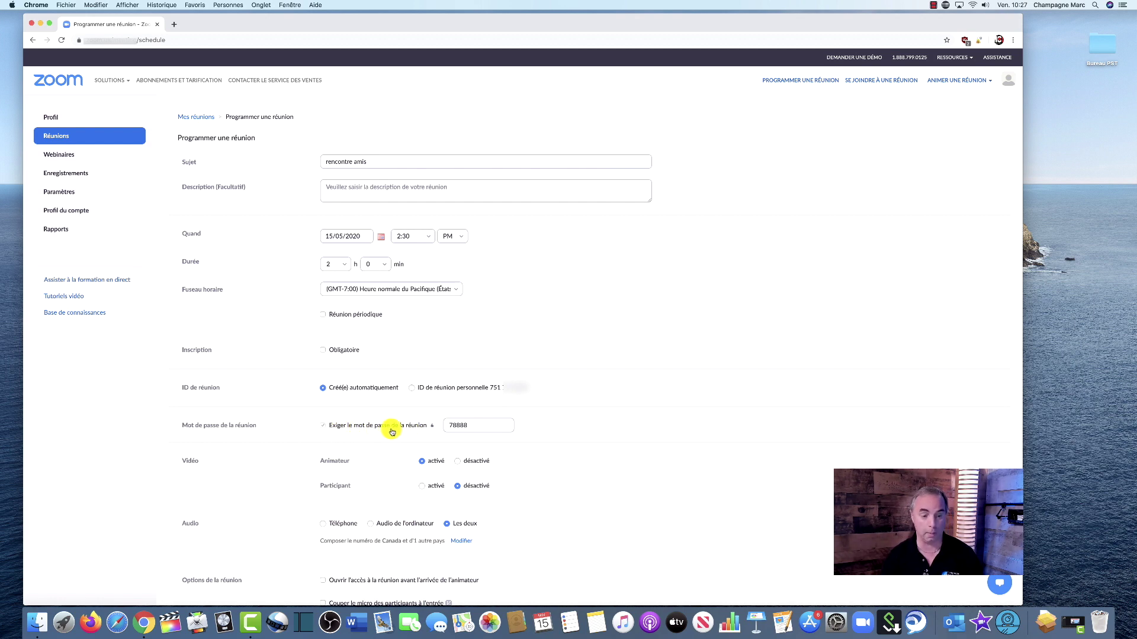
- Replace the existing meeting password with a new custom password
left_click_drag(474, 425, 446, 425)
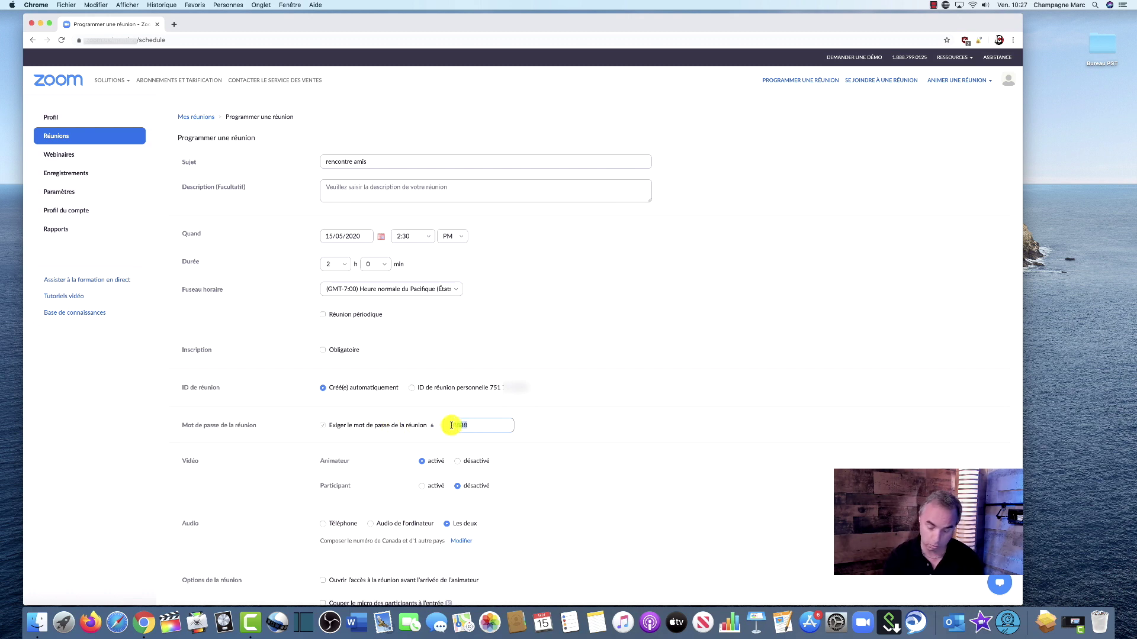
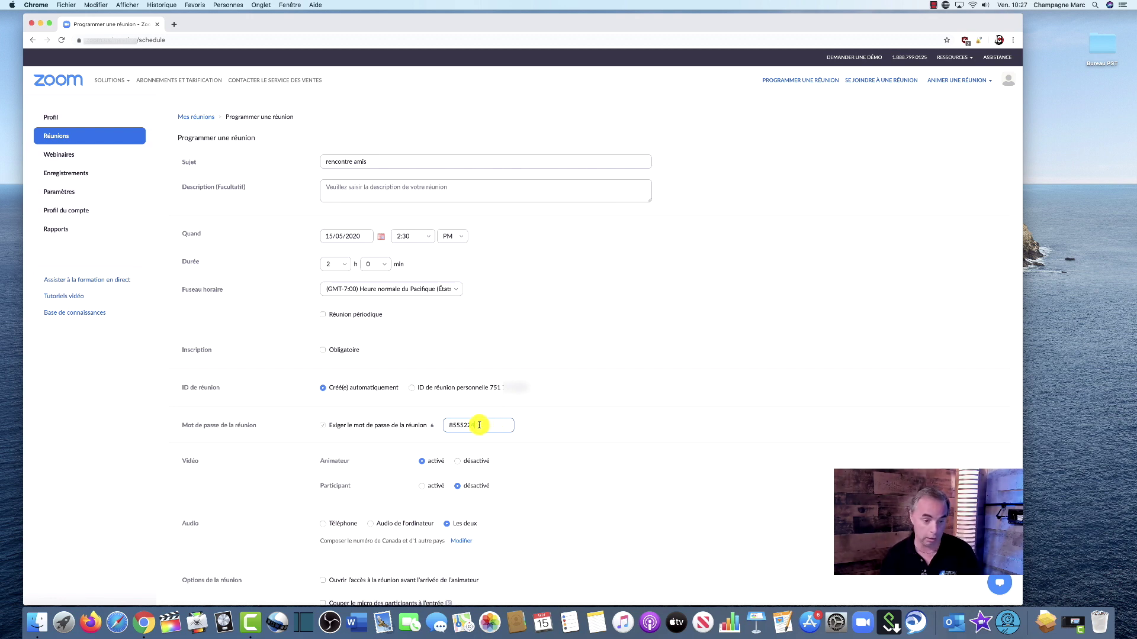
scroll(480, 424, "down", 1)
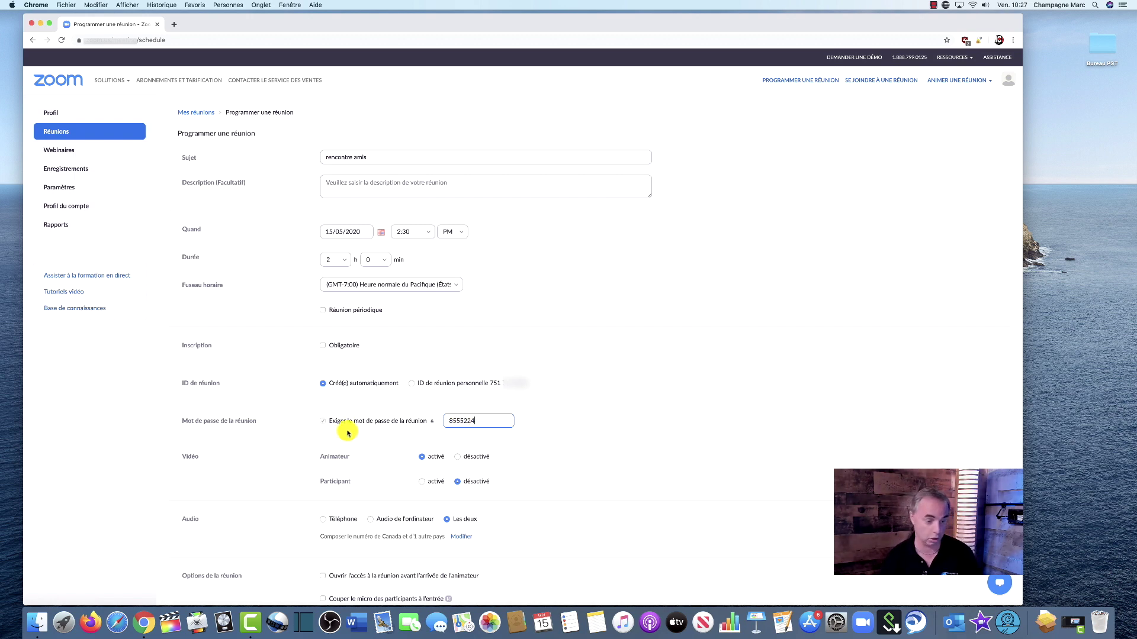
scroll(279, 455, "down", 3)
scroll(279, 457, "down", 6)
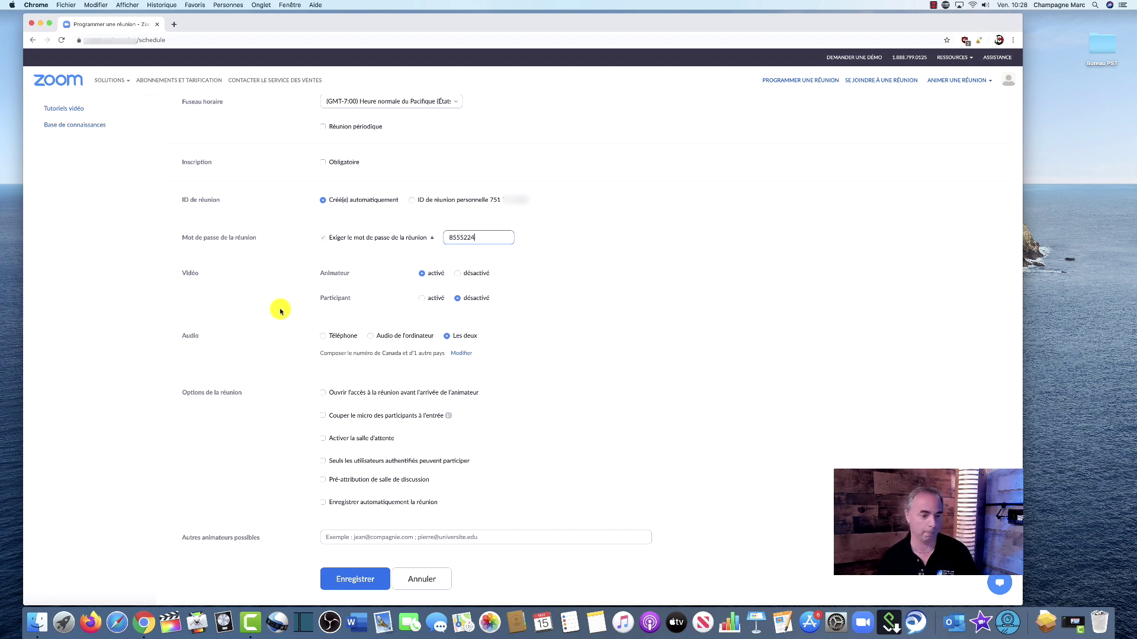
scroll(275, 342, "down", 1)
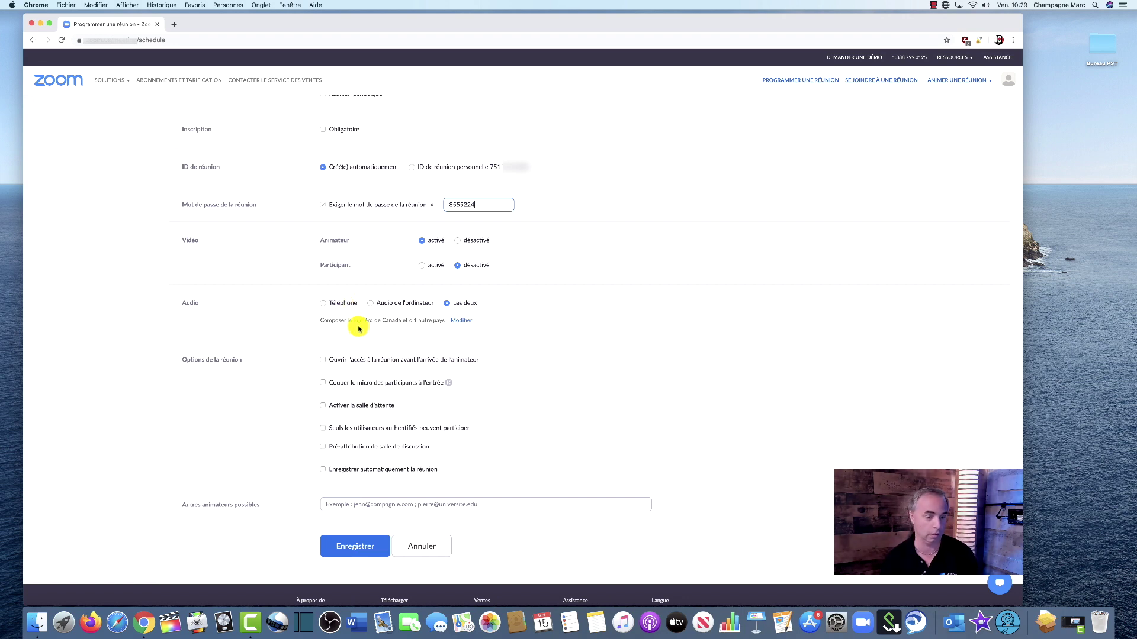
scroll(359, 329, "up", 1)
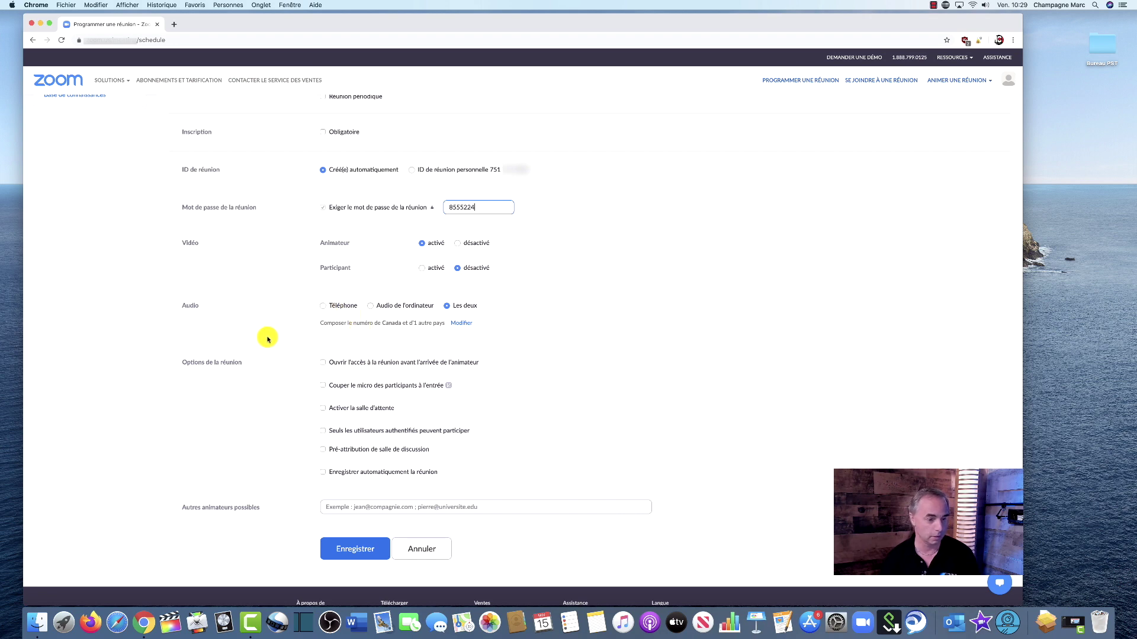
scroll(256, 362, "down", 3)
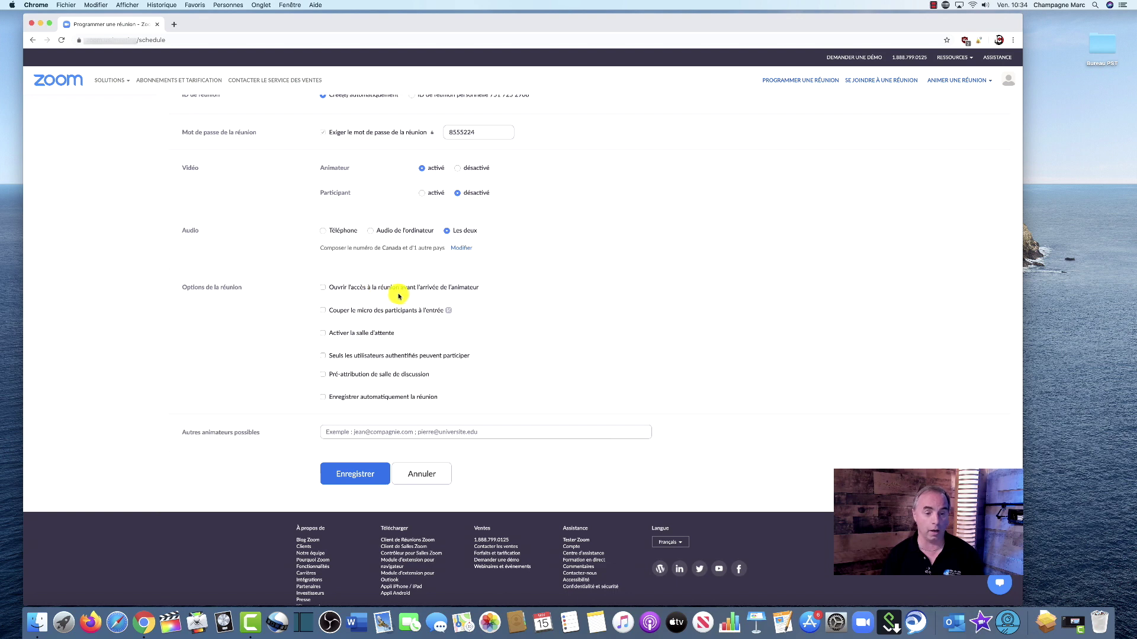
left_click(324, 287)
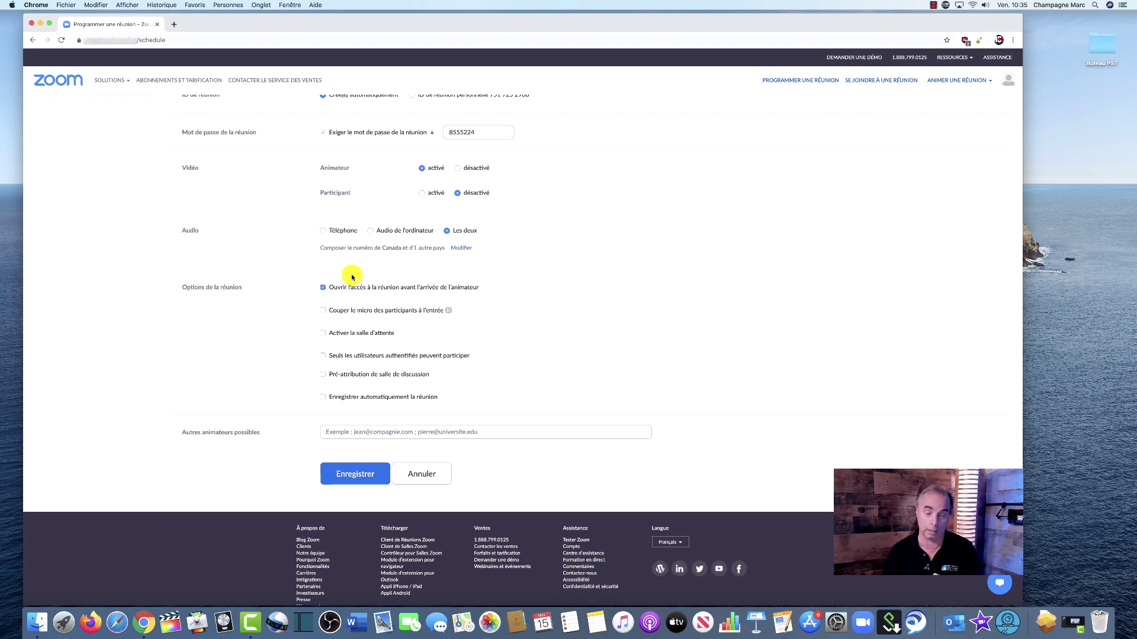
left_click(323, 287)
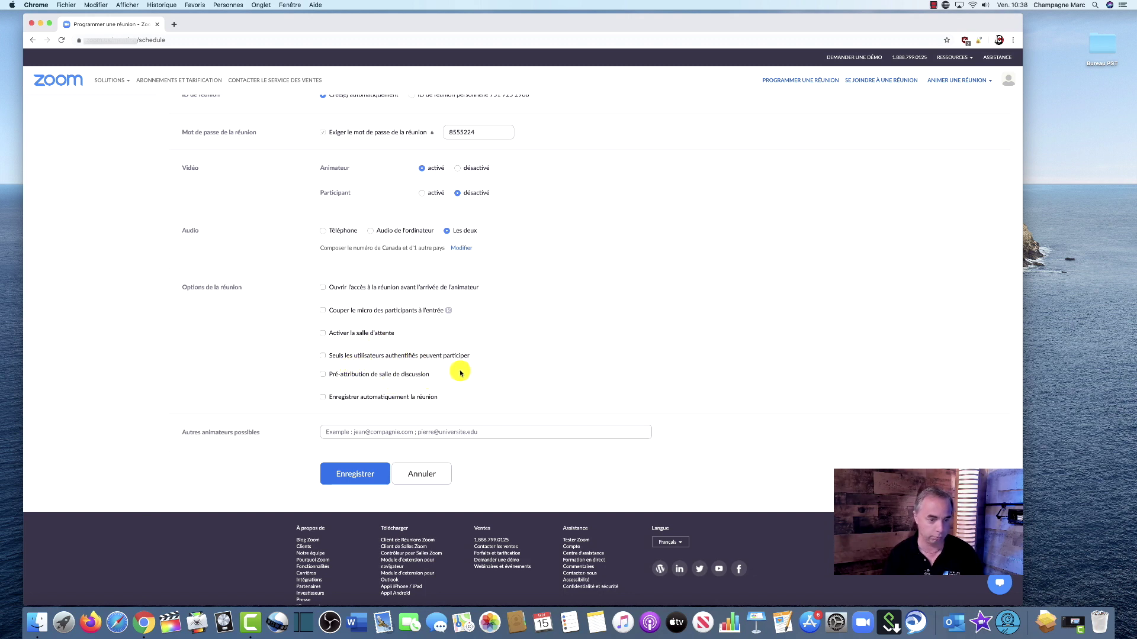
- Leave automatic recording off after toggling it, then save the meeting with Enregistrer
left_click(324, 398)
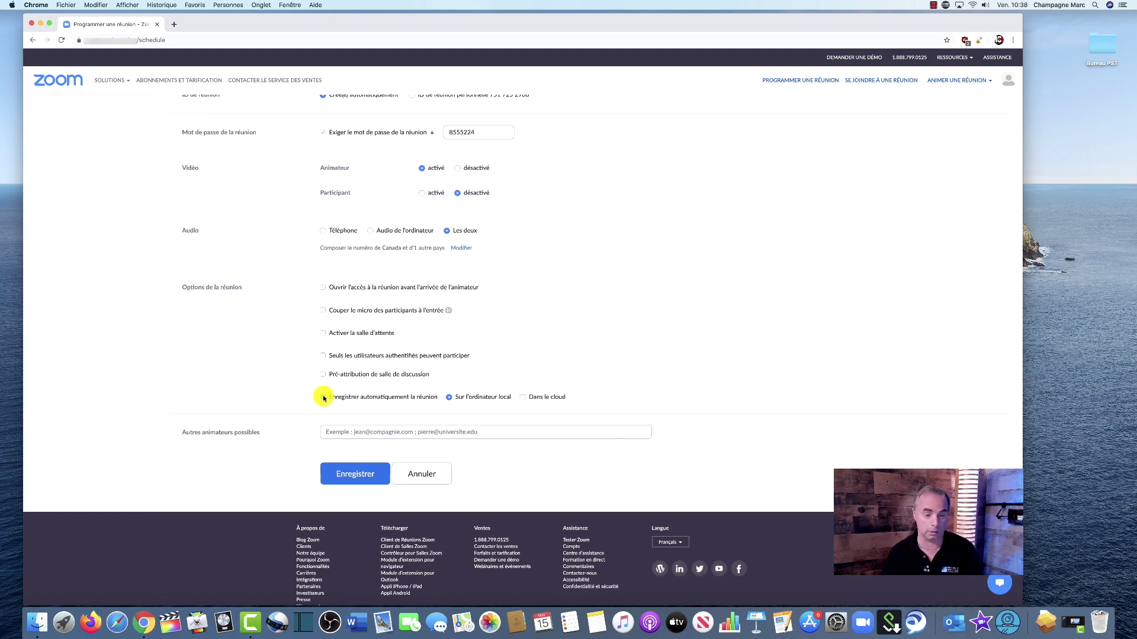
left_click(323, 397)
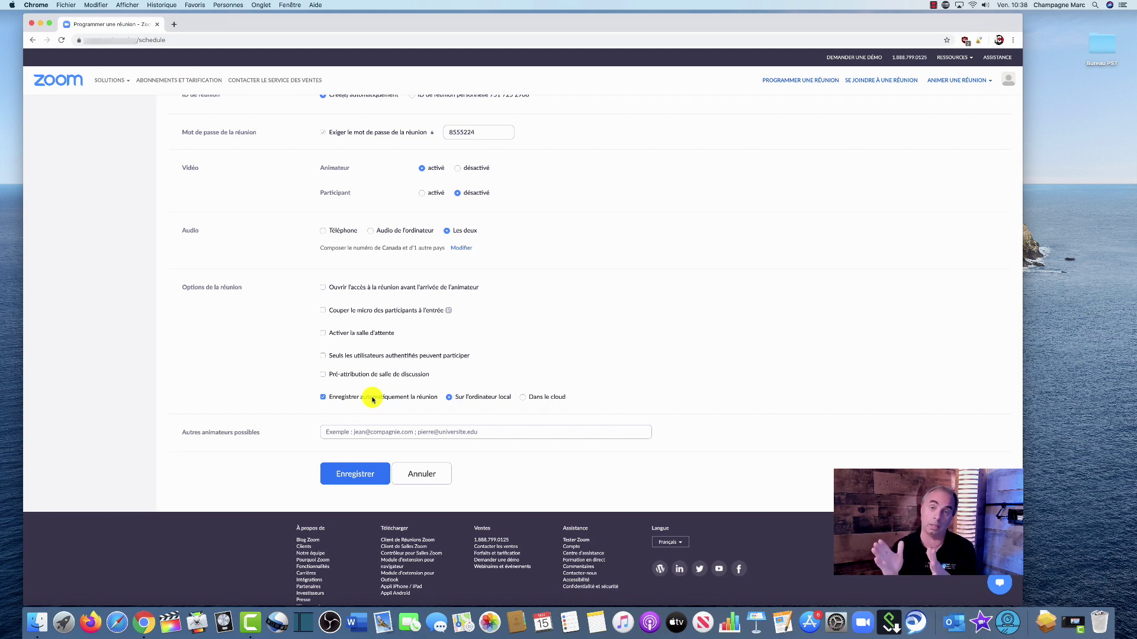
left_click(323, 397)
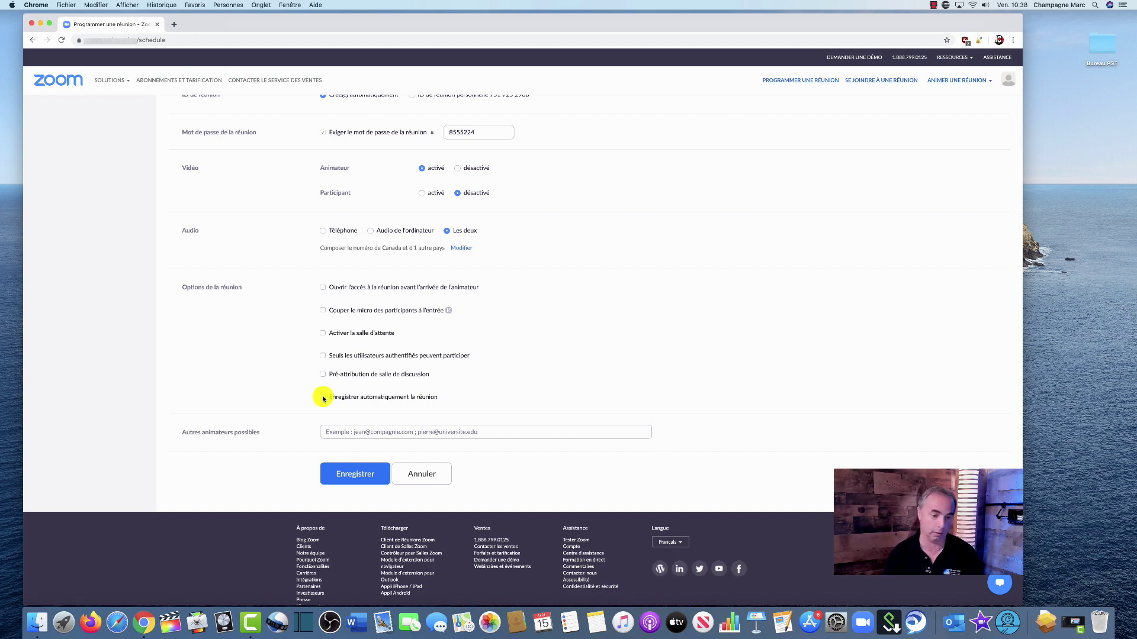
left_click(357, 476)
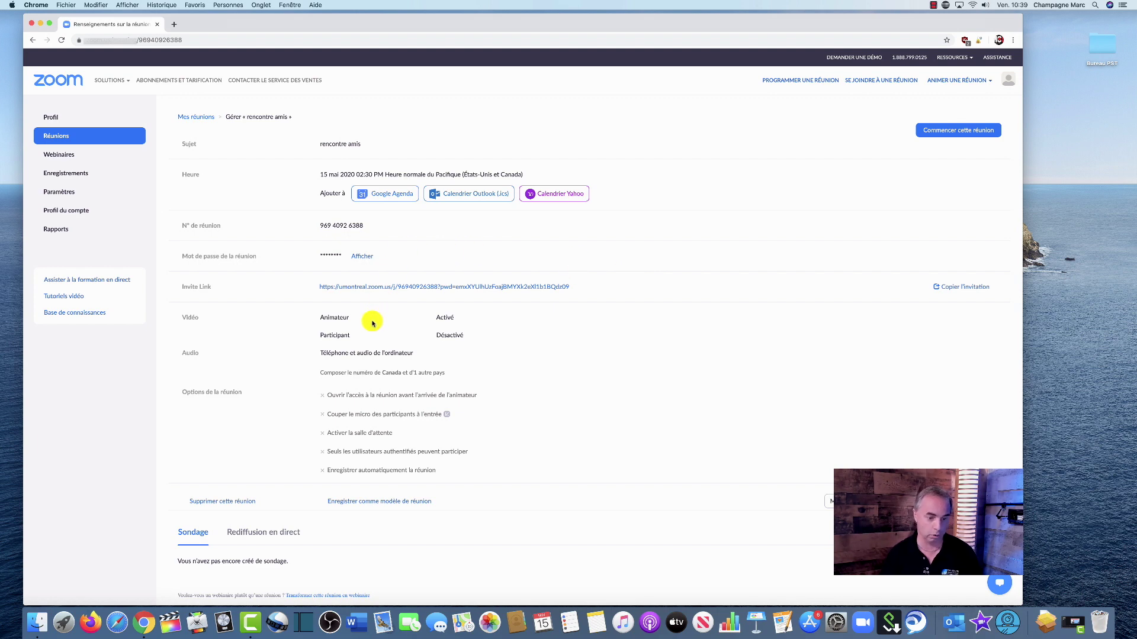
- Scroll through the saved 'rencontre amis' meeting details to review them
scroll(297, 396, "down", 1)
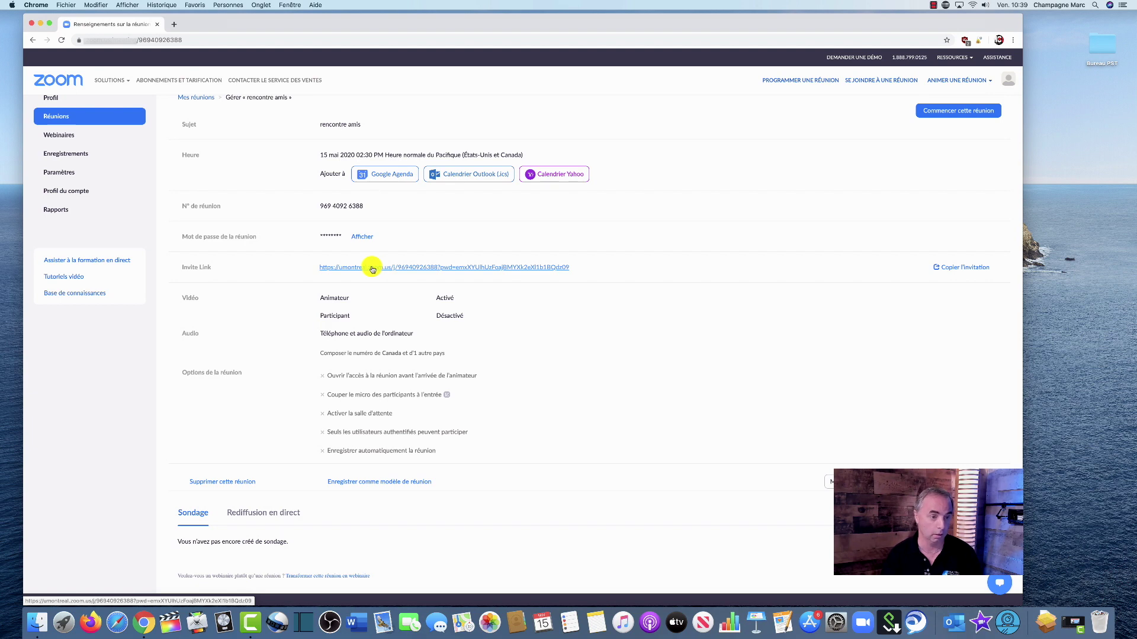
scroll(372, 270, "down", 3)
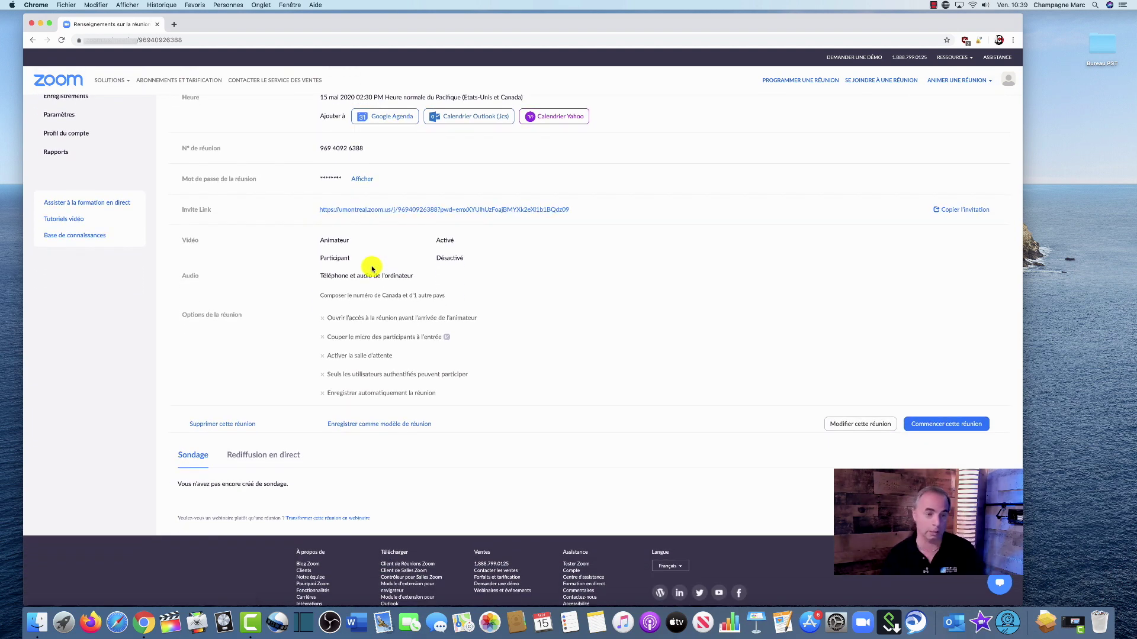
scroll(372, 270, "up", 3)
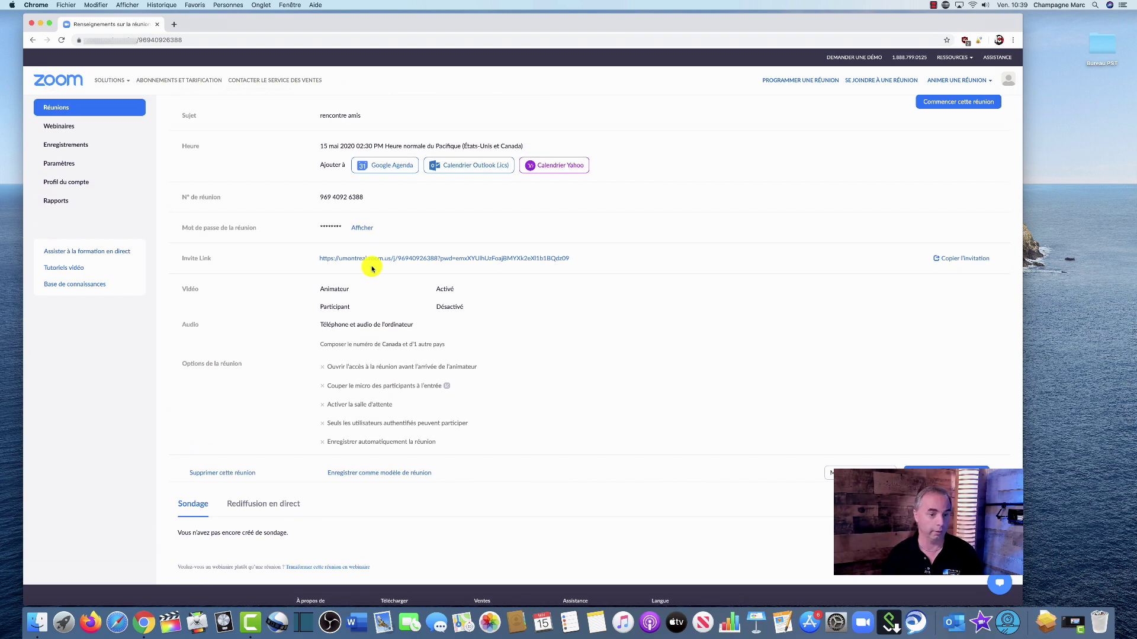
scroll(372, 269, "up", 2)
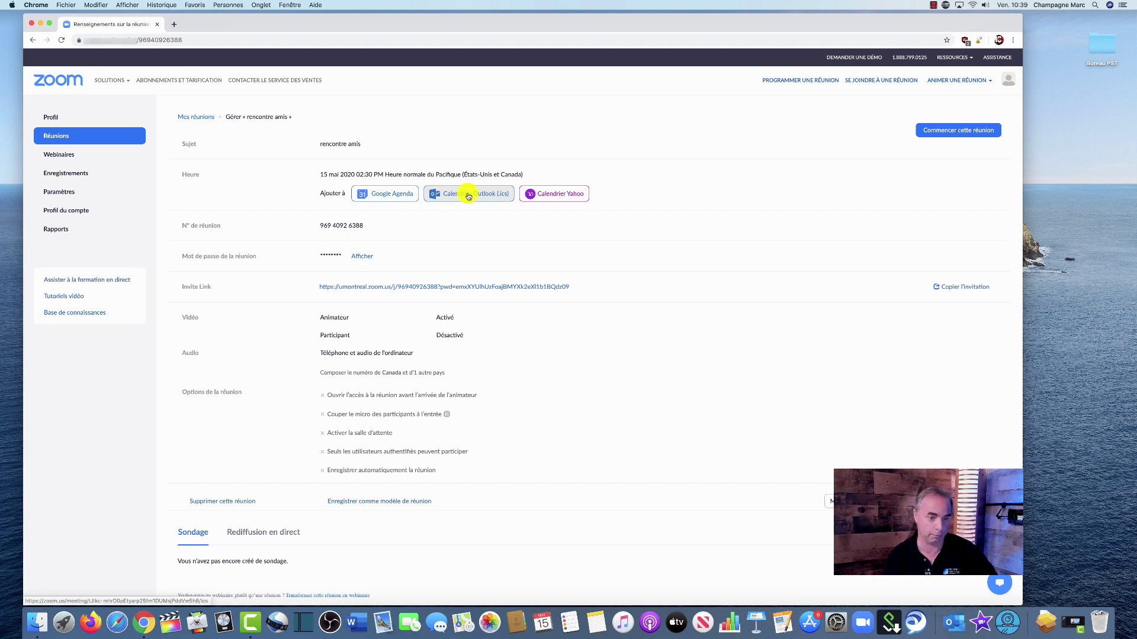
scroll(573, 343, "down", 2)
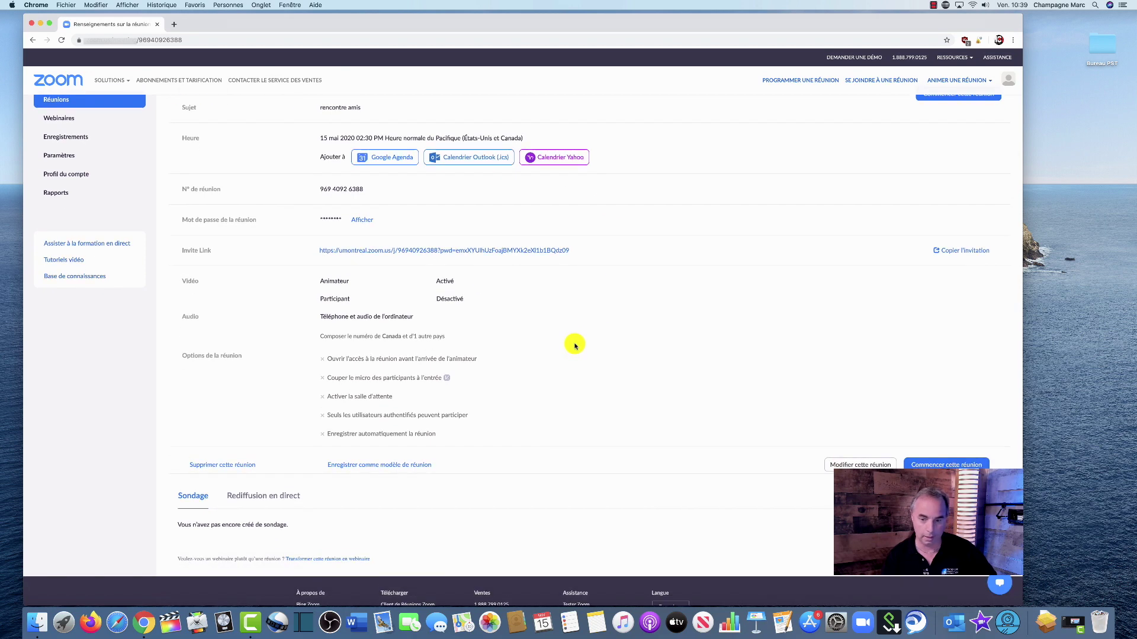
scroll(574, 346, "down", 1)
scroll(574, 346, "up", 3)
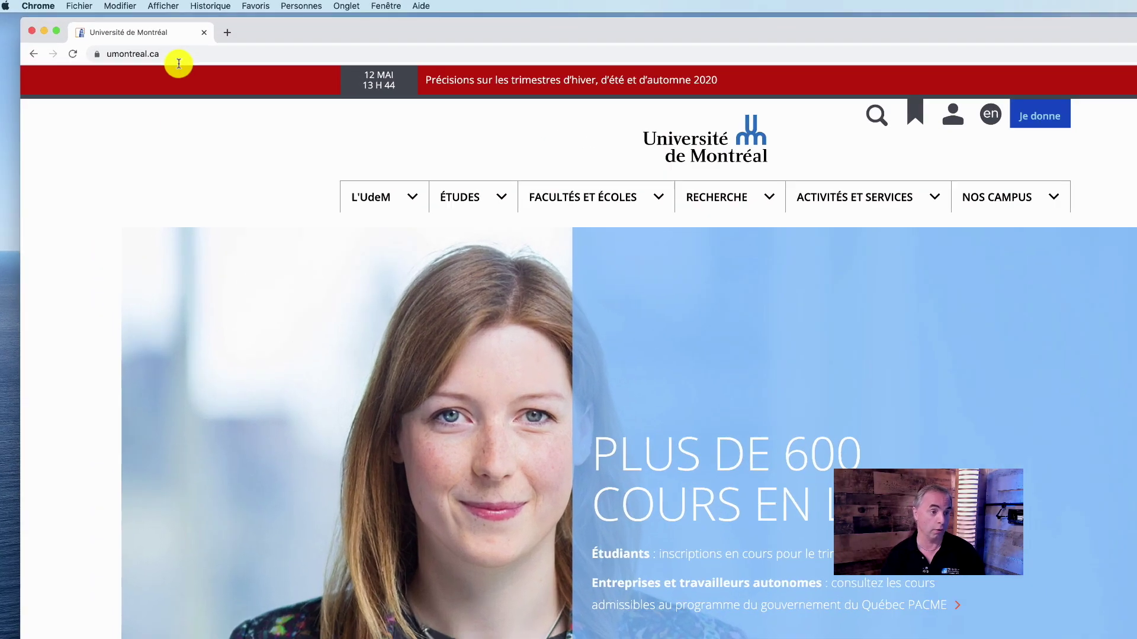
- Return to umontreal.zoom.us, choose Créer, and sign in with the university access code and password
left_click(140, 40)
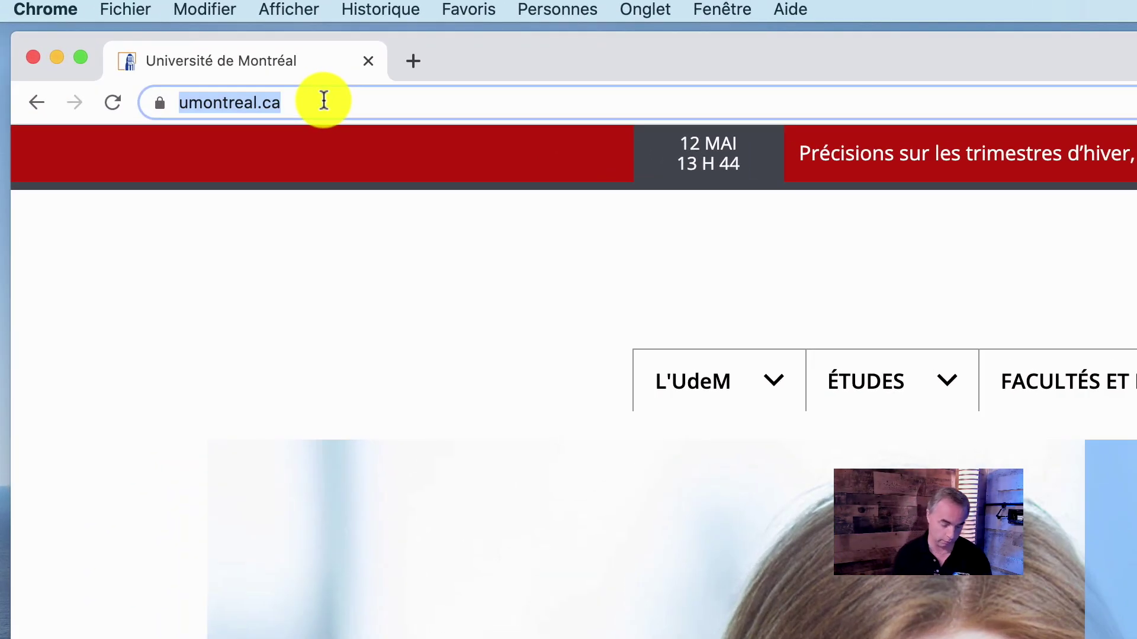
type("umontreal.")
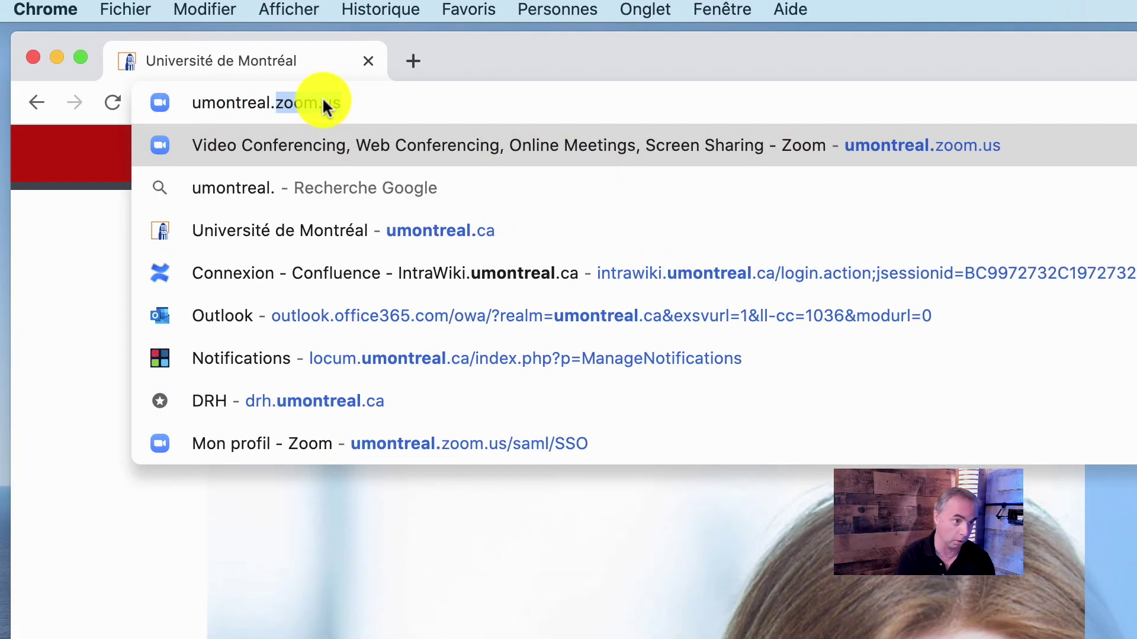
key("Return")
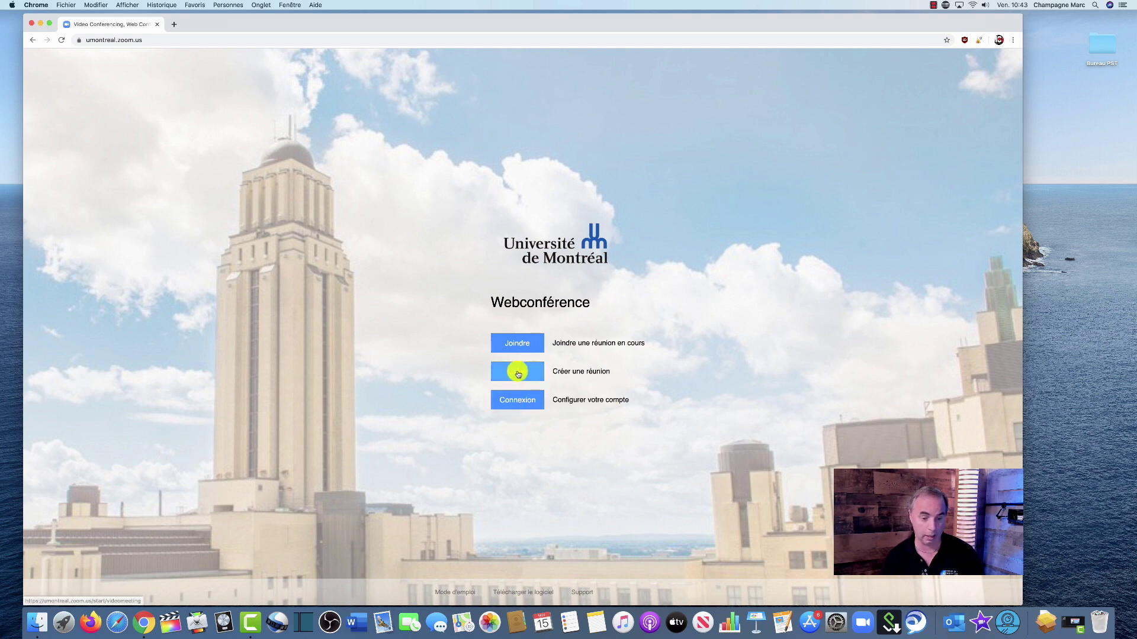
left_click(518, 373)
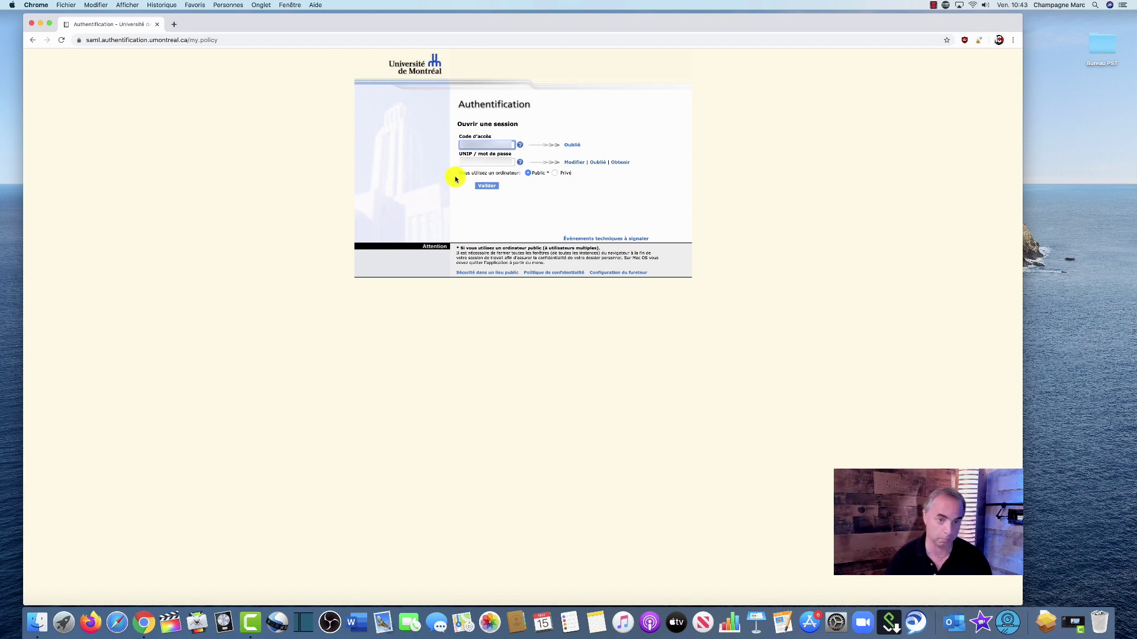
left_click(472, 160)
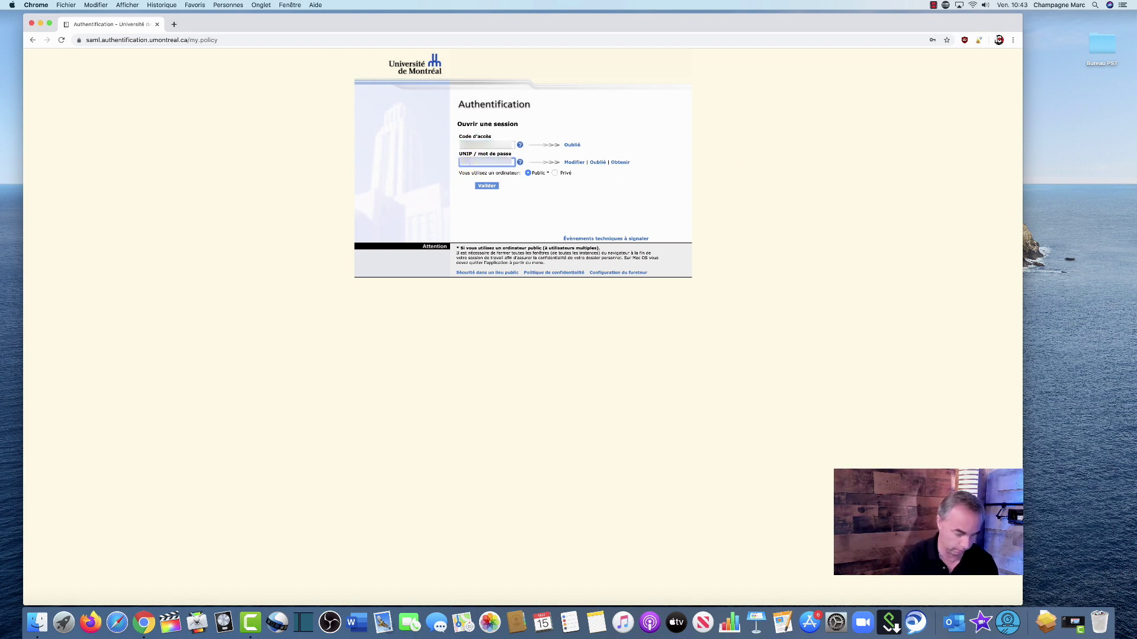
key("Return")
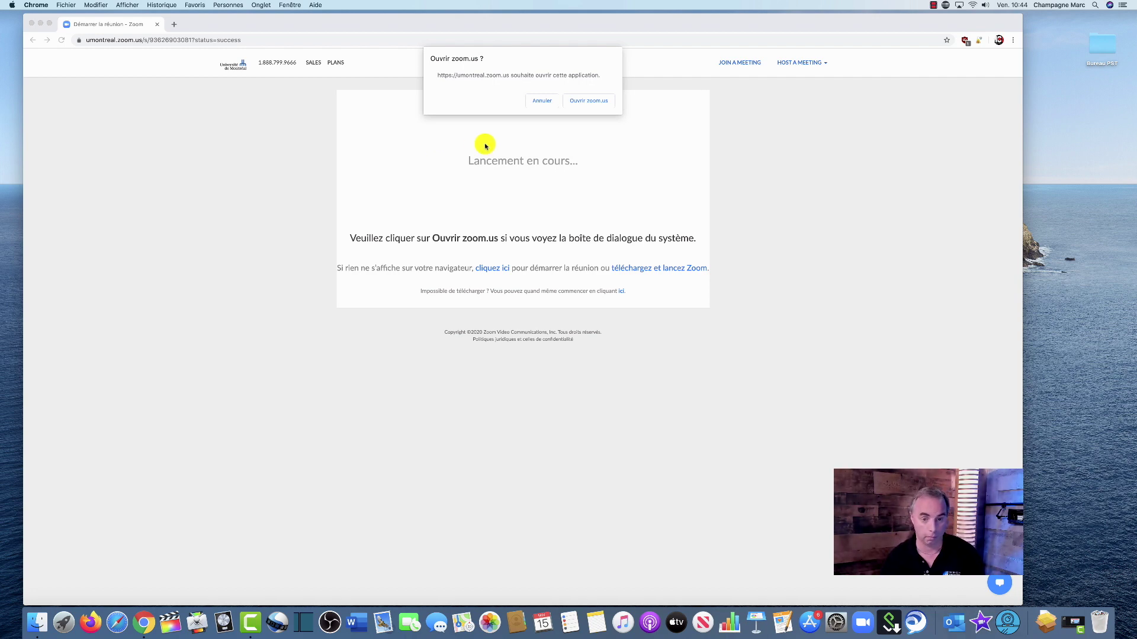
- Decline opening zoom.us, download the Zoom installer, and open Zoom (3).pkg
left_click(546, 102)
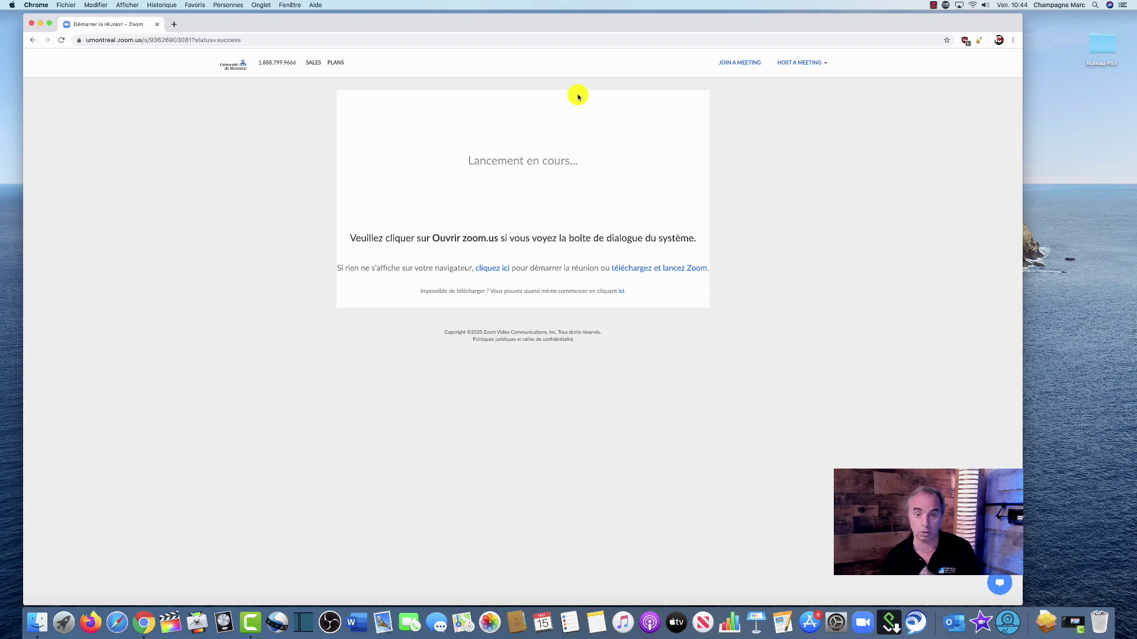
left_click(642, 272)
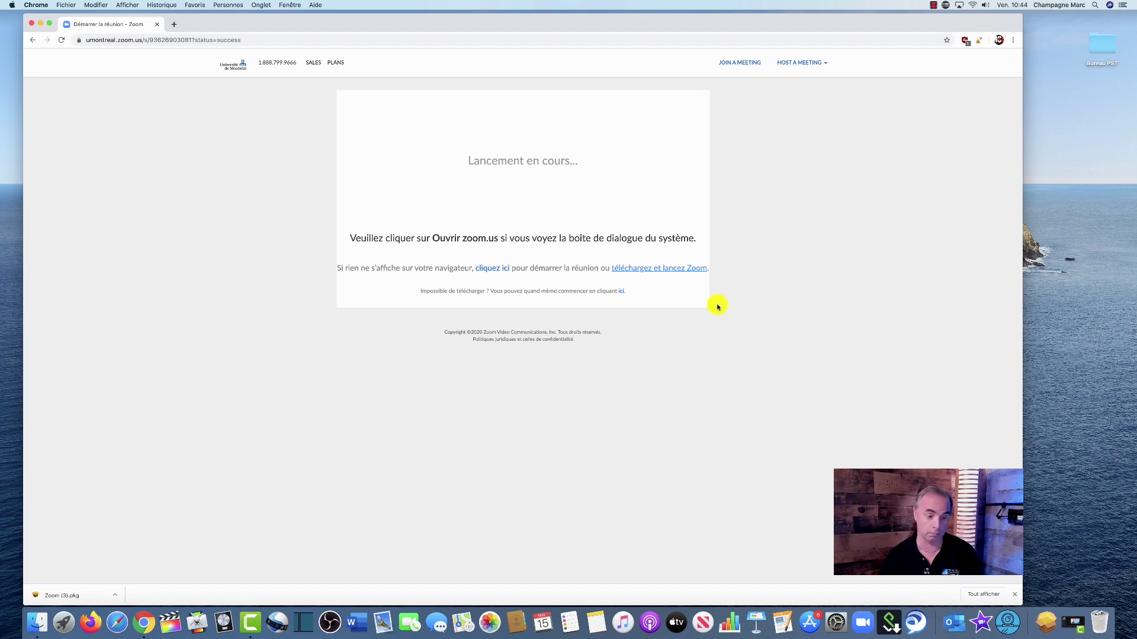
left_click(85, 587)
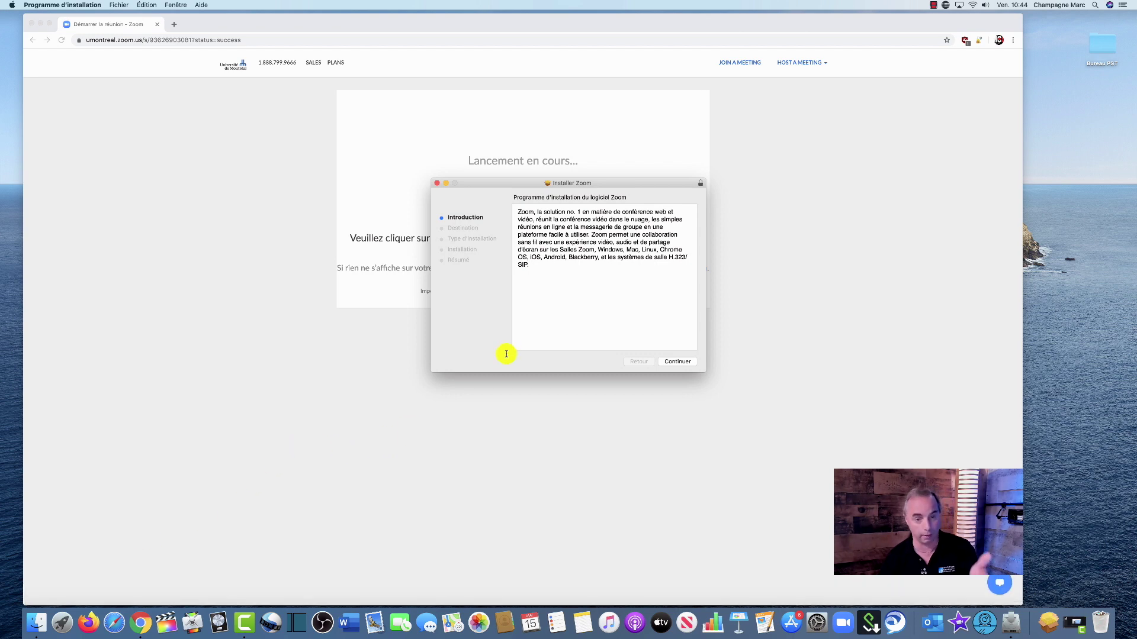
- Continue past the installer introduction to install Zoom 5.0.2
left_click(679, 362)
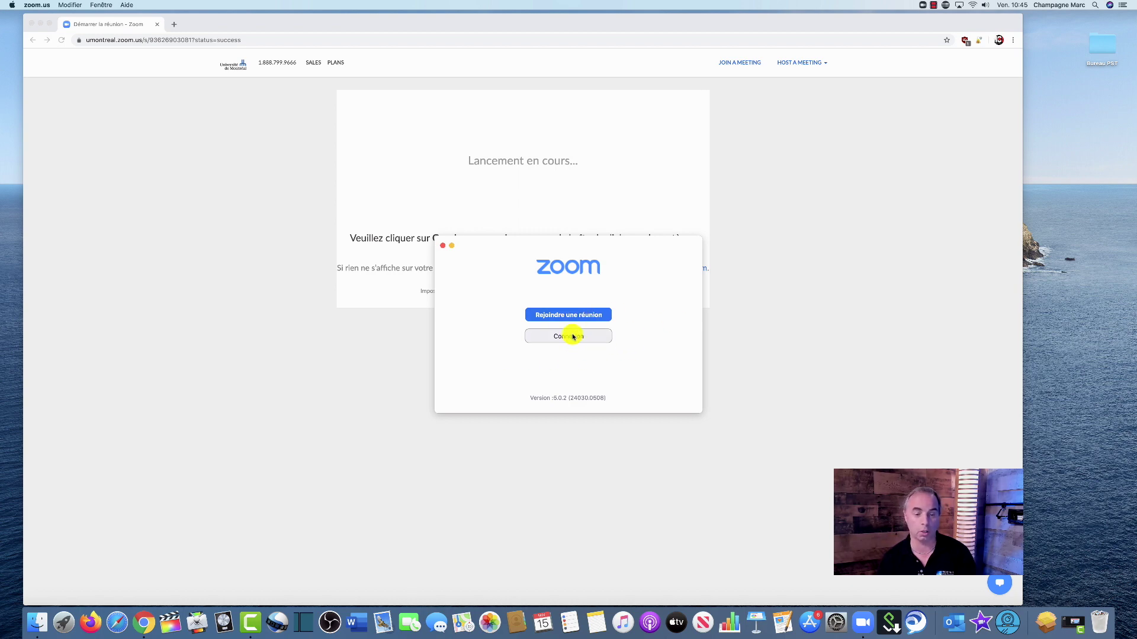
- Sign in to the Zoom client by single sign-on with the umontreal domain, letting Chrome open Zoom
left_click(573, 338)
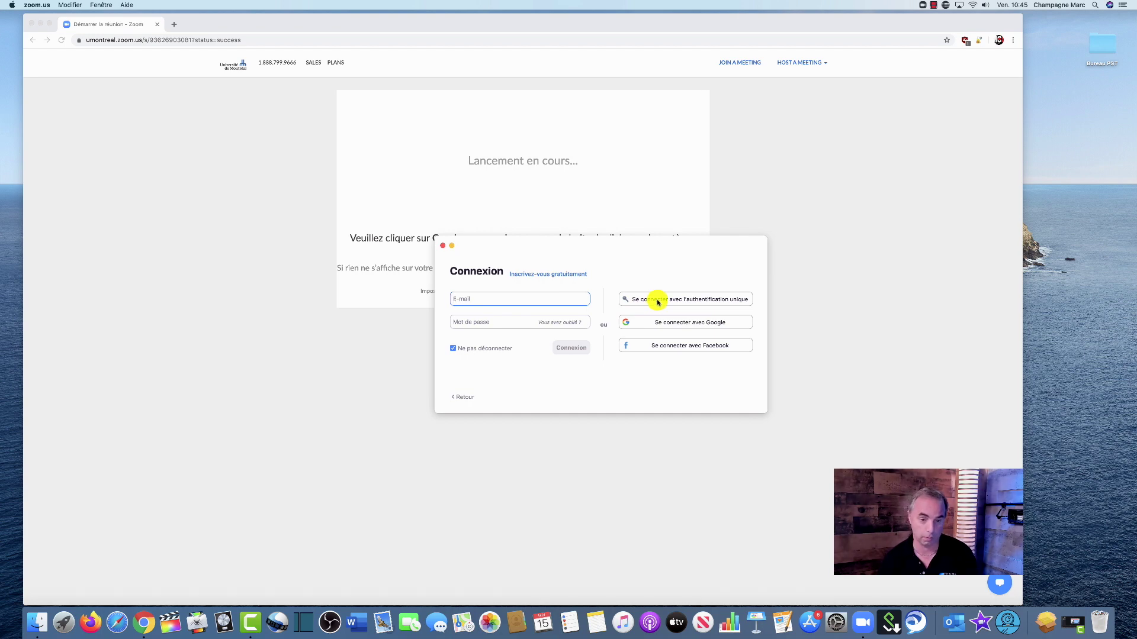
left_click(657, 300)
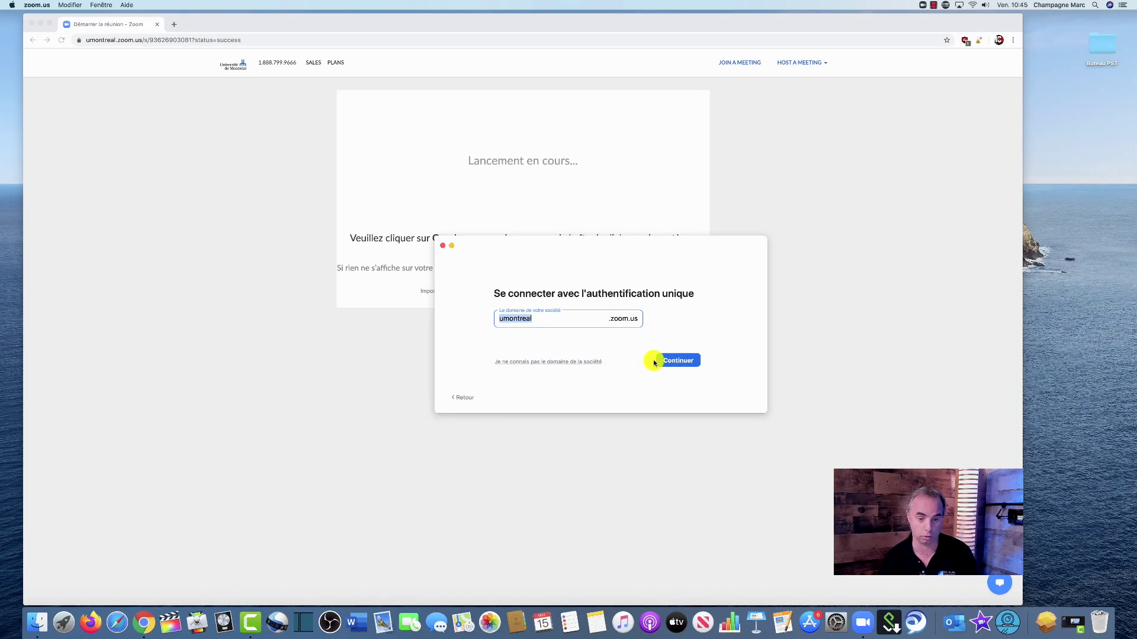
left_click(676, 361)
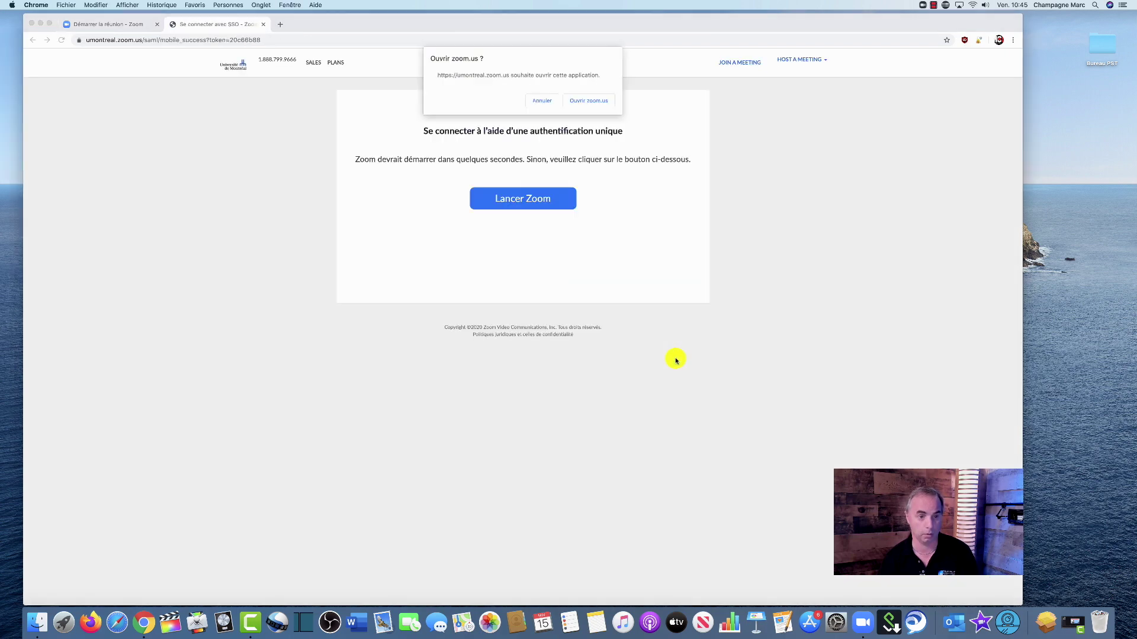
left_click(595, 101)
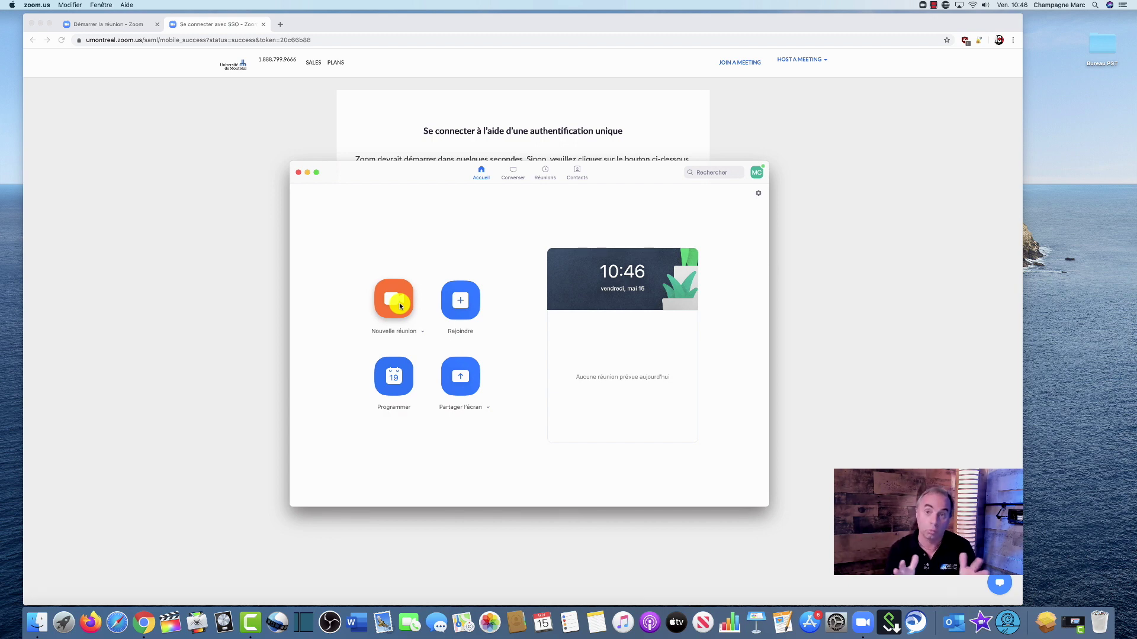
left_click(400, 385)
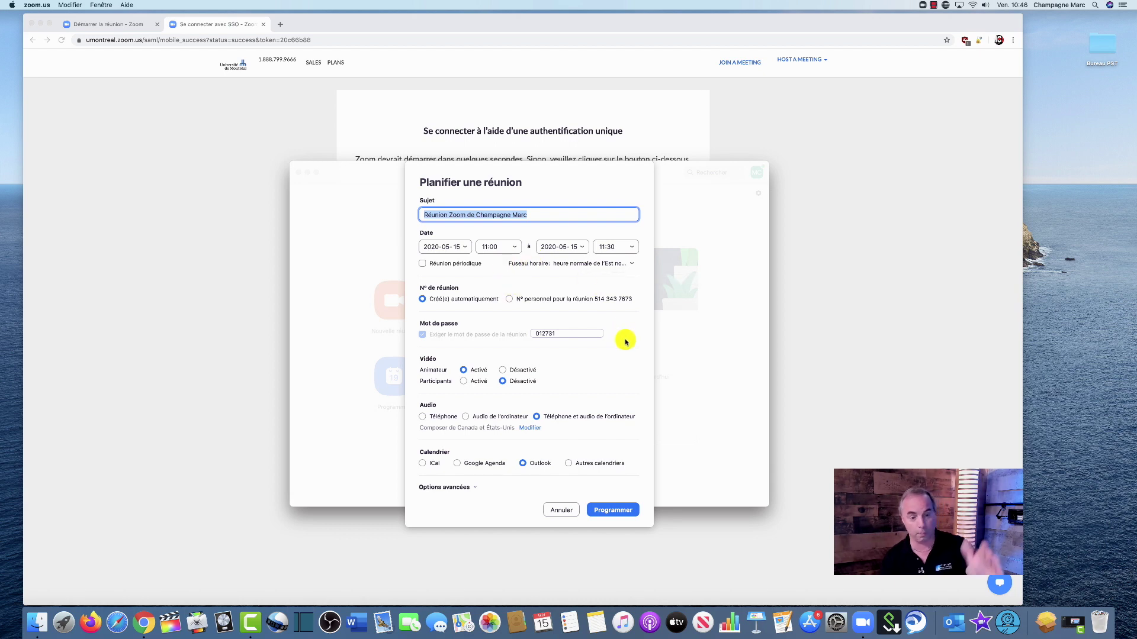
scroll(622, 346, "down", 1)
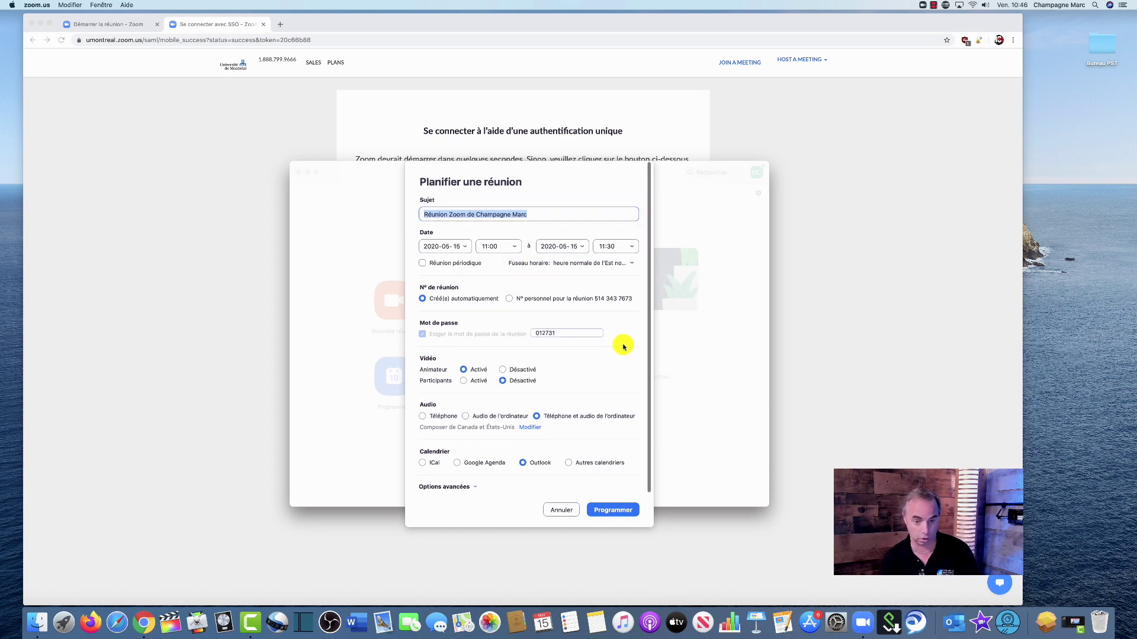
left_click(474, 484)
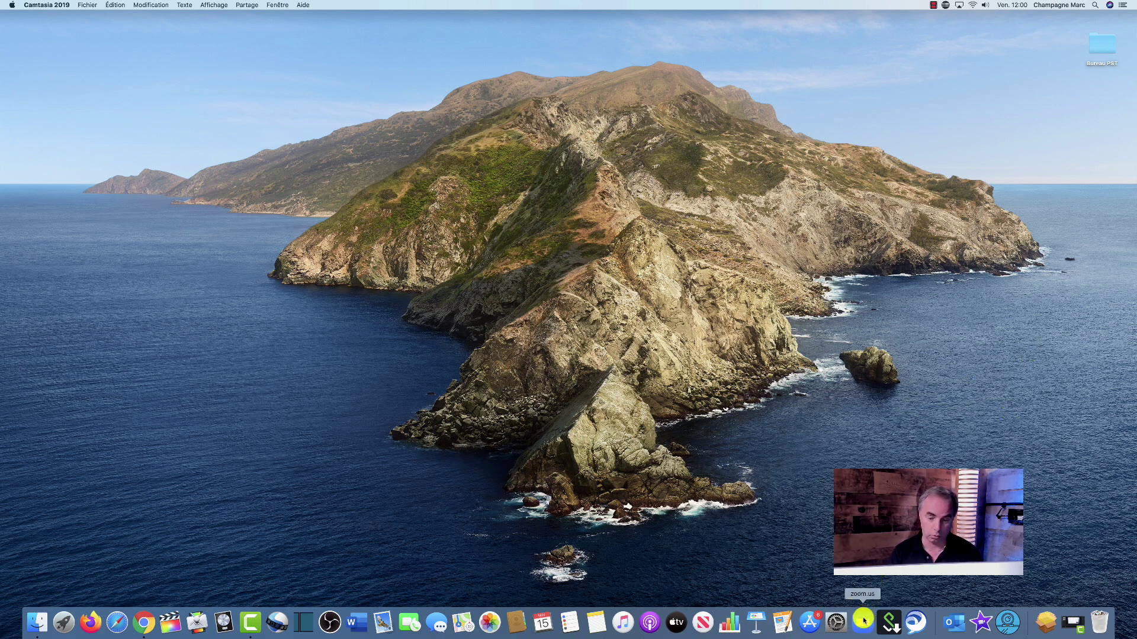
left_click(864, 620)
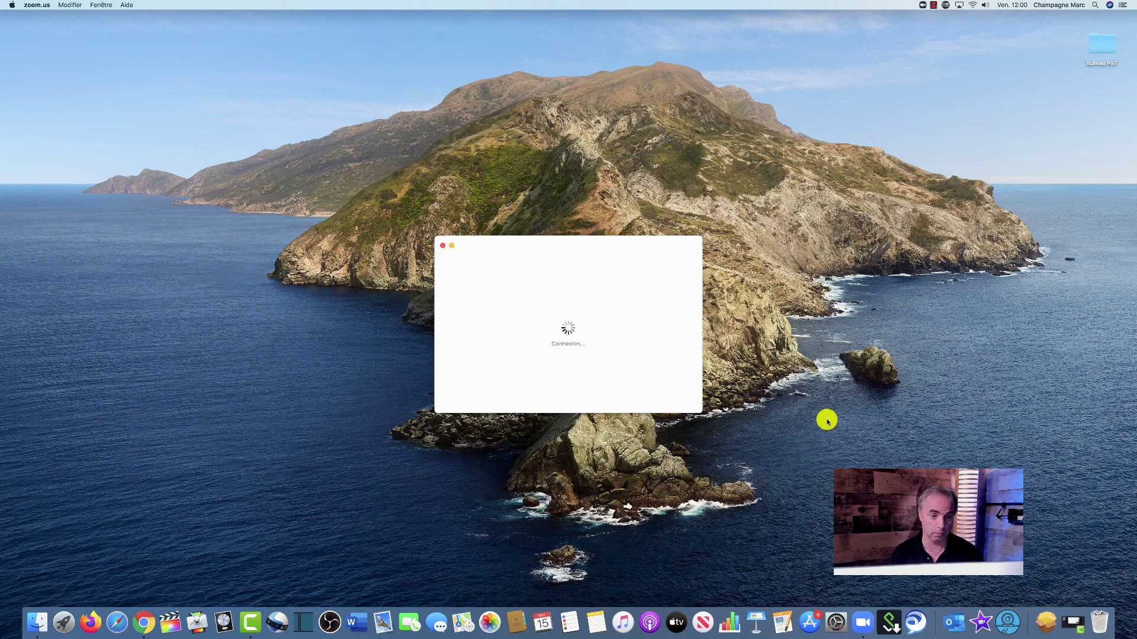